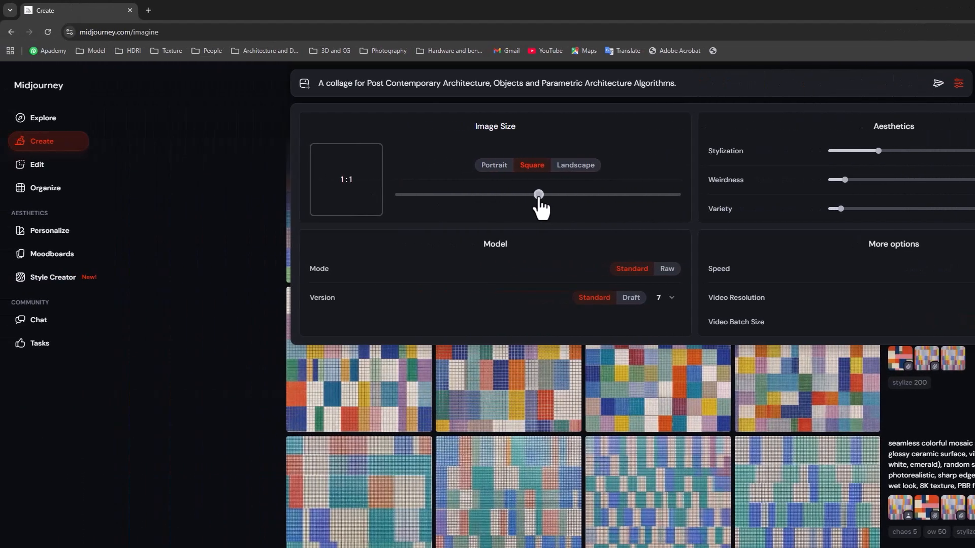
# Step: Set the image size to portrait 9:16 and generate the collage for Post Contemporary Architecture, Objects and Parametric Architecture Algorithms
pyautogui.moveTo(213, 195); pyautogui.dragTo(155, 197)
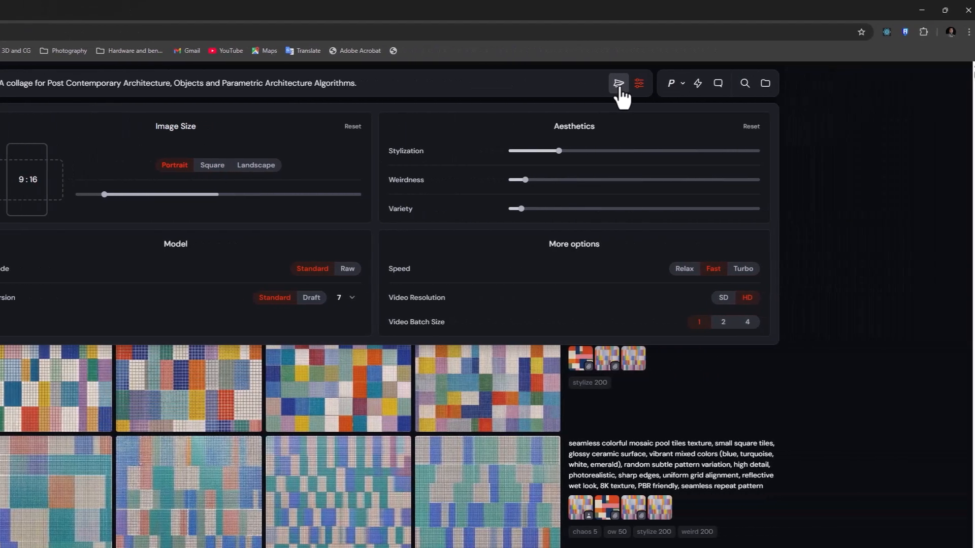
pyautogui.click(940, 91)
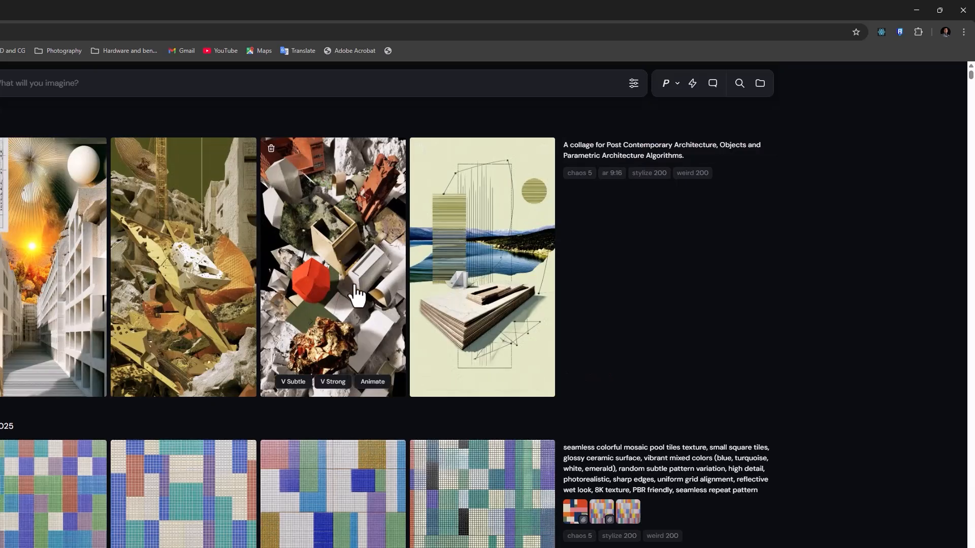
# Step: Reuse the collage prompt with weirdness and variety lowered to their minimum, and generate another set of images
pyautogui.click(637, 161)
pyautogui.click(633, 85)
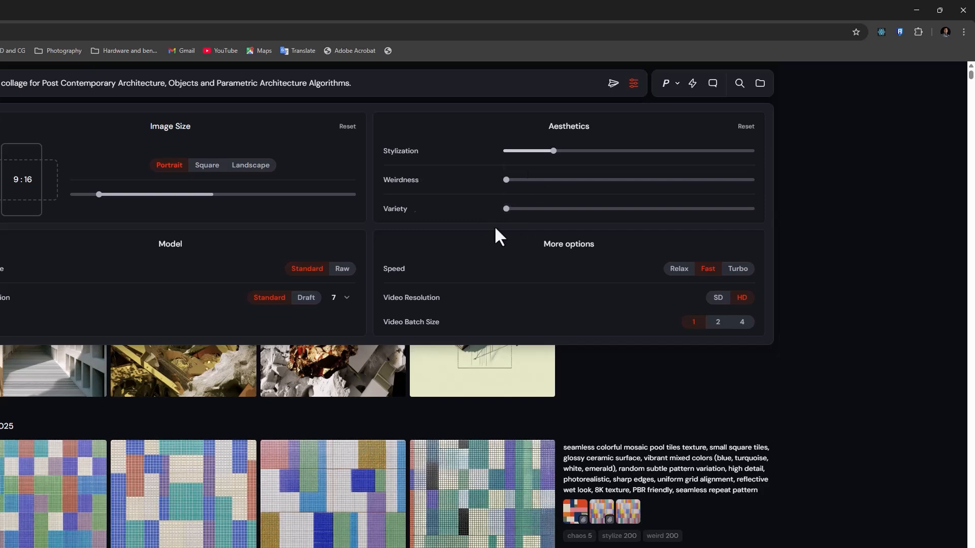
pyautogui.click(890, 174)
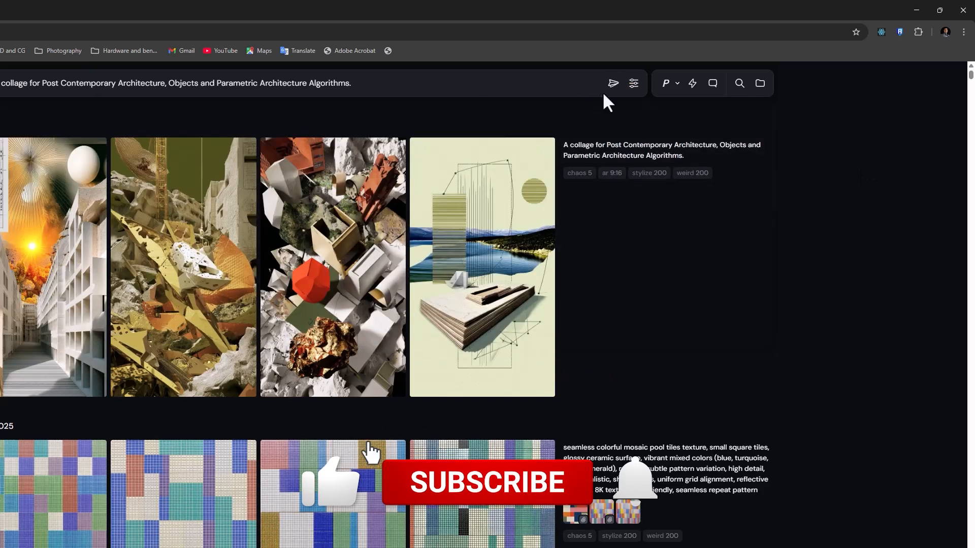
pyautogui.click(613, 84)
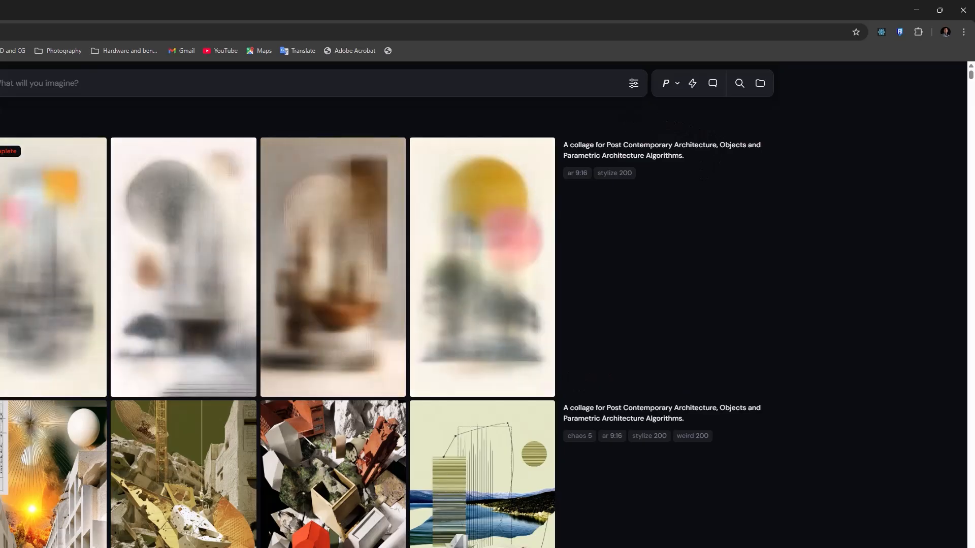
# Step: Reuse the latest collage prompt and submit it three more times with the same settings to generate further variations
pyautogui.click(617, 155)
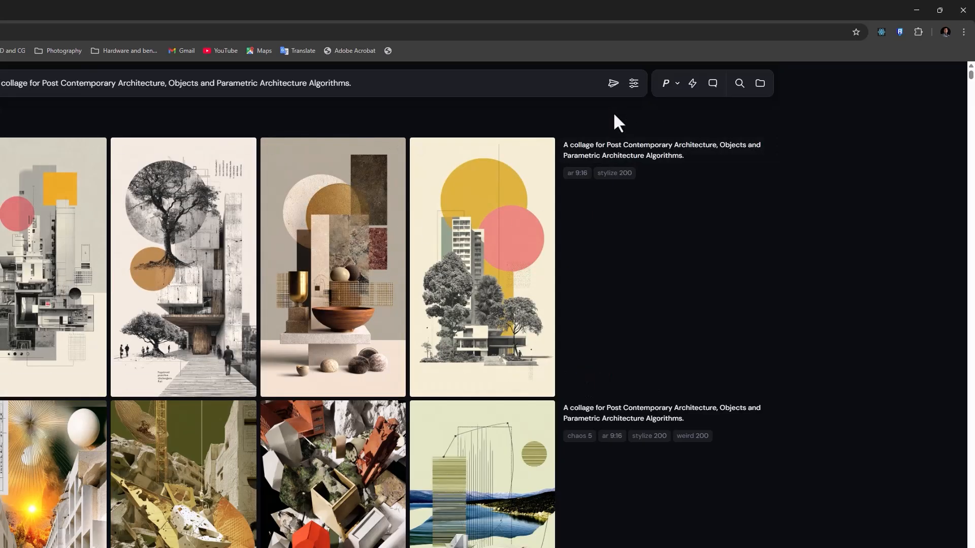
pyautogui.click(613, 86)
pyautogui.click(614, 152)
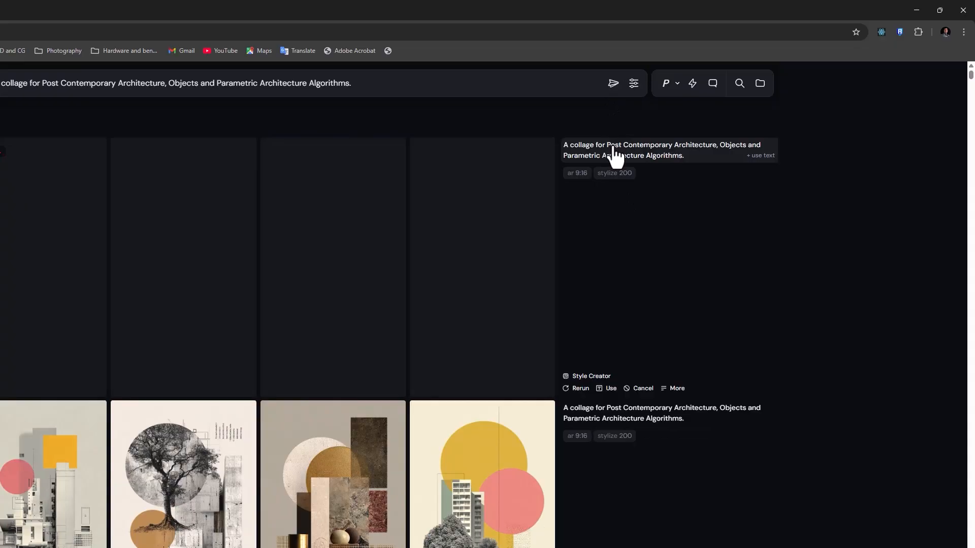
pyautogui.click(613, 87)
pyautogui.moveTo(613, 154); pyautogui.dragTo(614, 86)
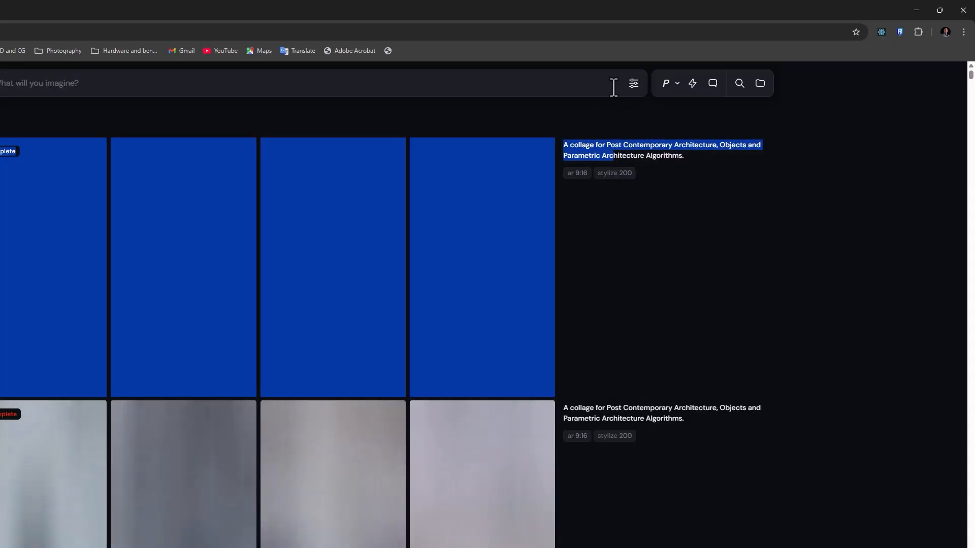
pyautogui.click(649, 164)
pyautogui.click(613, 85)
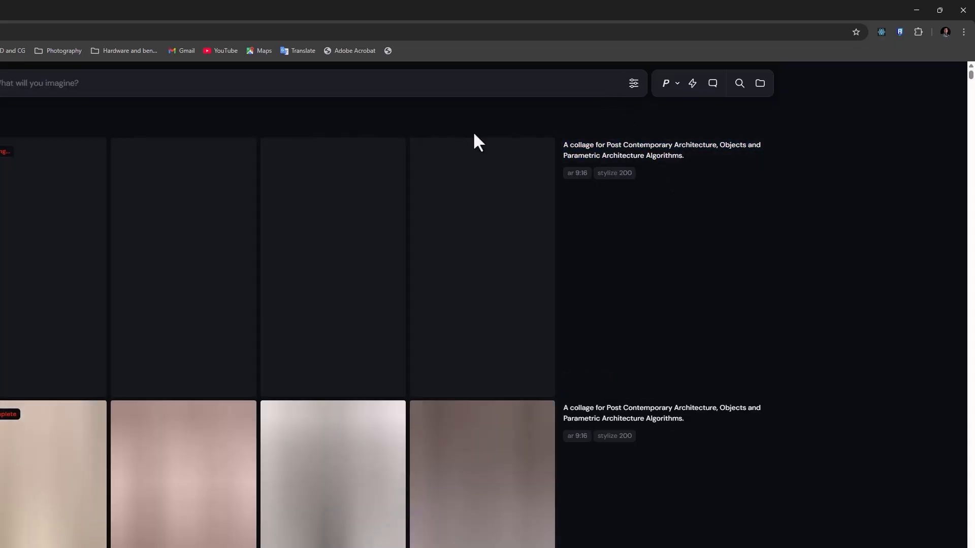
# Step: Pick the green collage with the red circle and boardwalk from the generated images as the starting frame of a manual animation
pyautogui.scroll(-3, 243, 410)
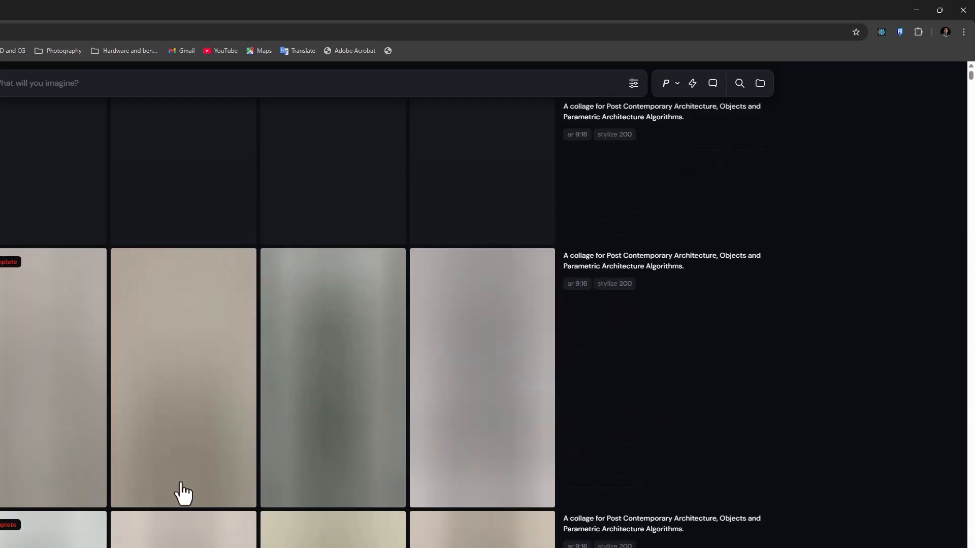
pyautogui.scroll(-2, 158, 213)
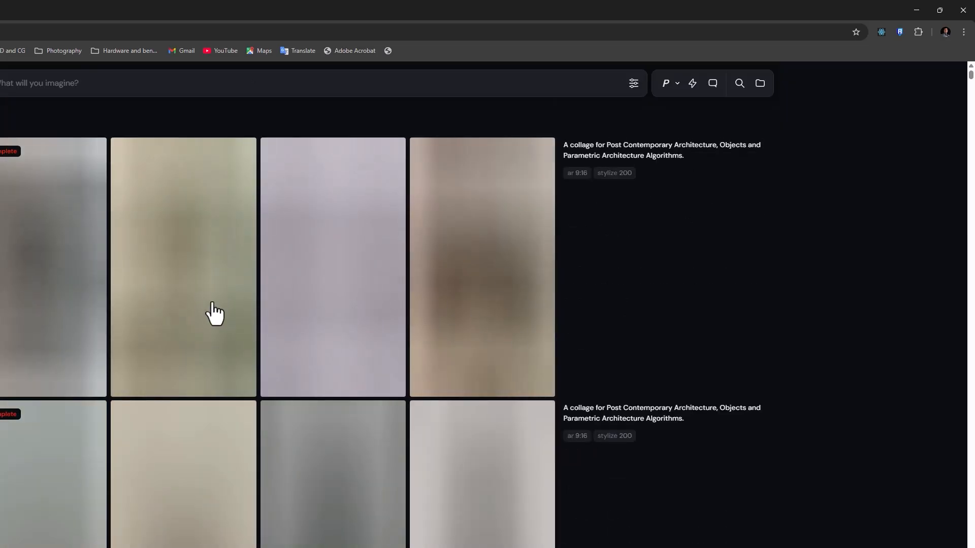
pyautogui.scroll(-1, 214, 314)
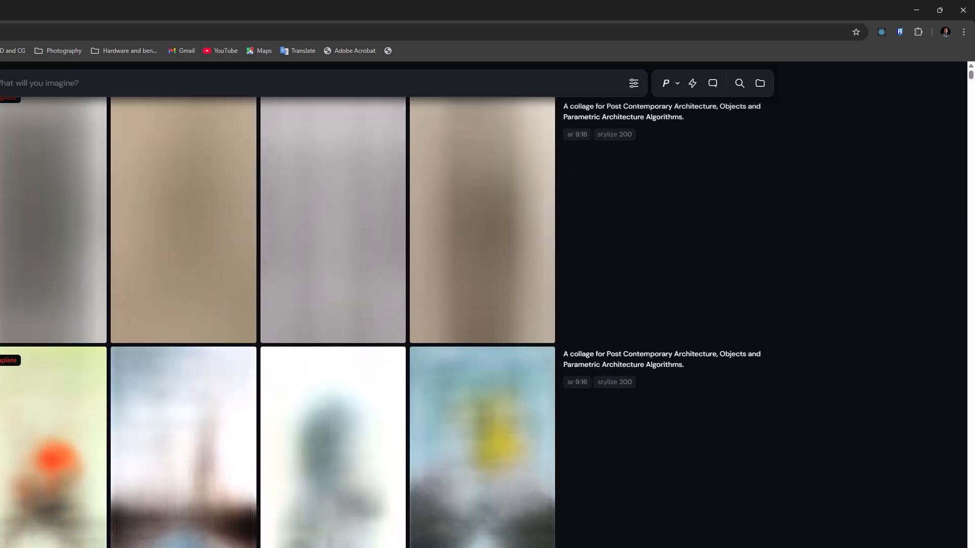
pyautogui.scroll(-1, 277, 323)
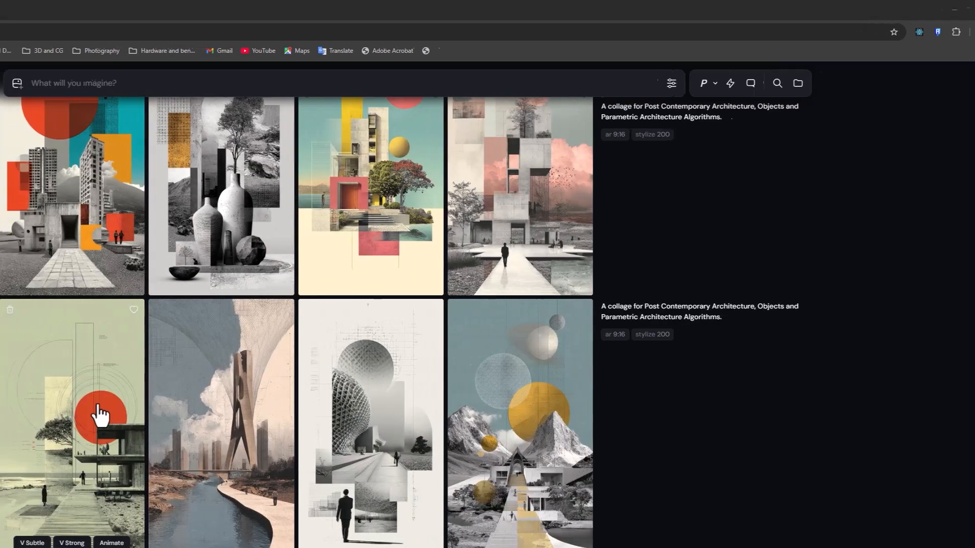
pyautogui.scroll(2, 100, 416)
pyautogui.click(17, 83)
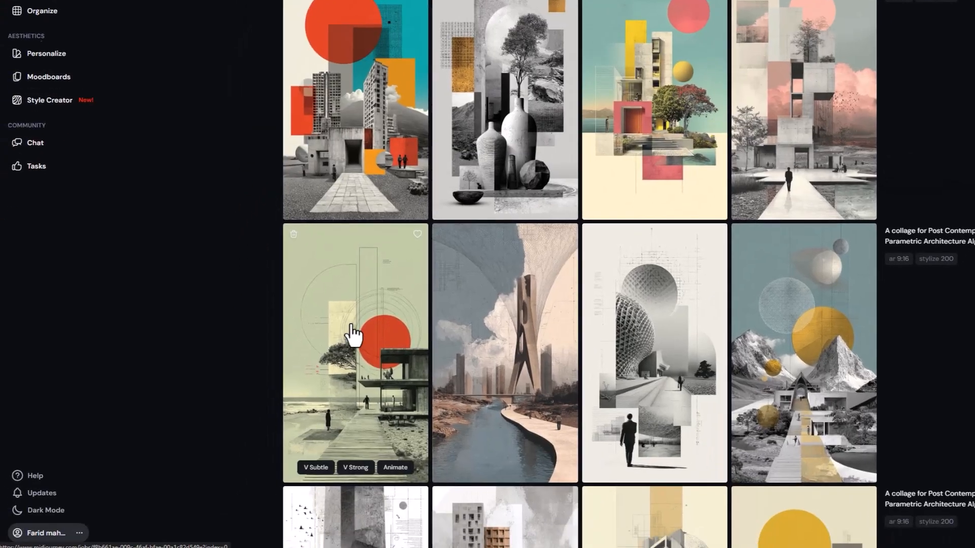
pyautogui.click(354, 335)
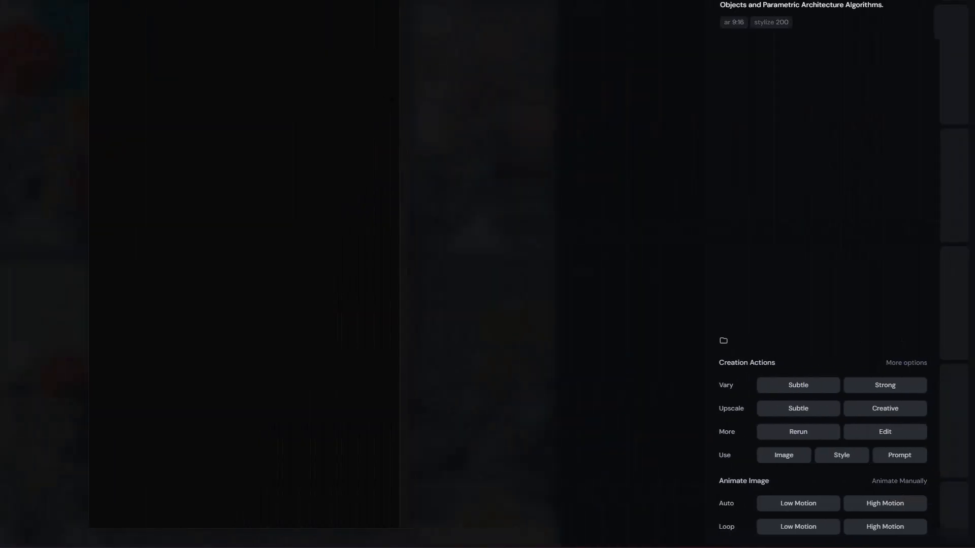
pyautogui.click(688, 35)
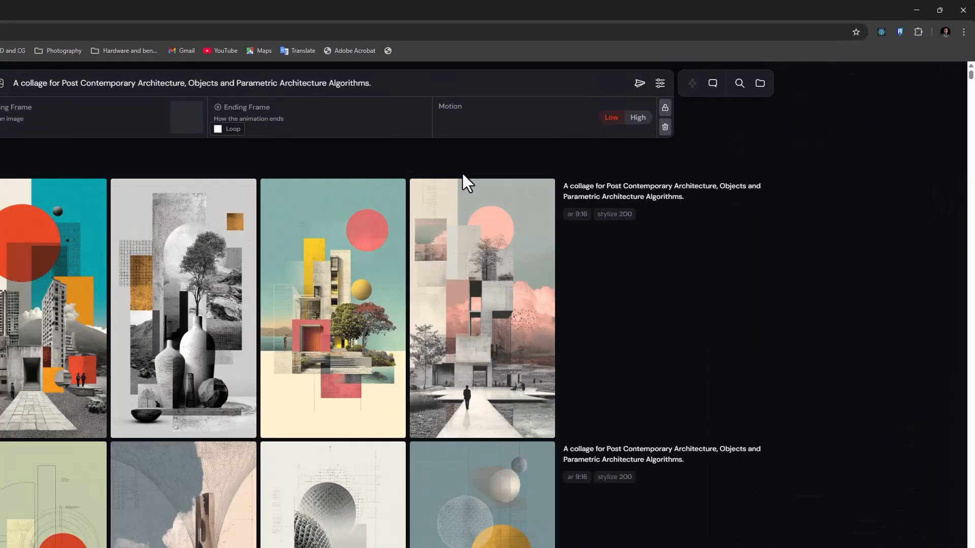
# Step: Set the teal collage with the pink circle and yellow-accented building as the animation's ending frame
pyautogui.scroll(-1, 122, 451)
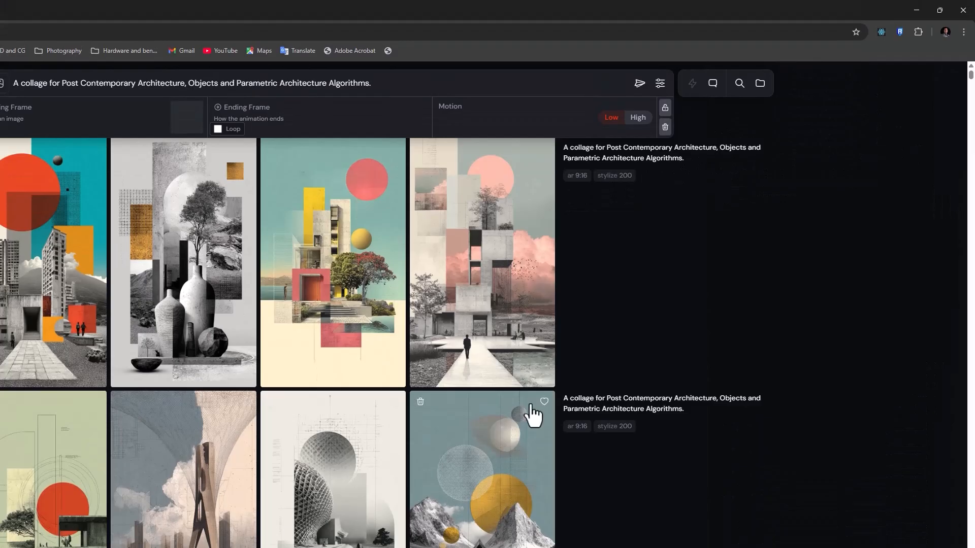
pyautogui.scroll(1, 365, 310)
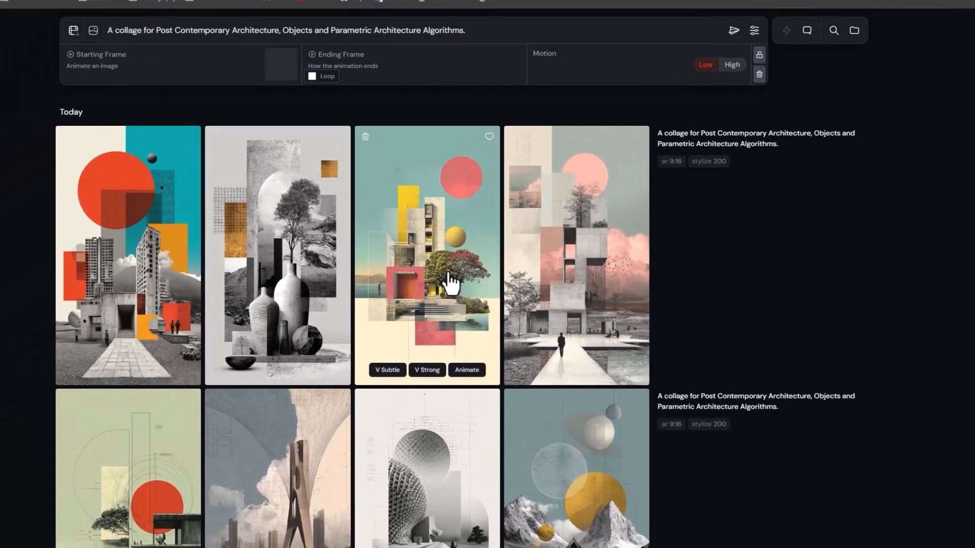
pyautogui.moveTo(448, 274); pyautogui.dragTo(455, 67)
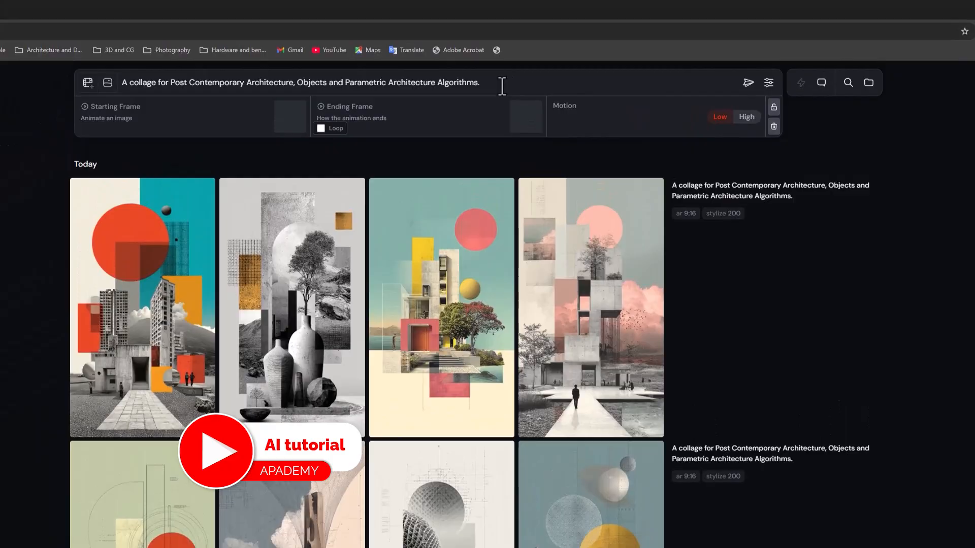
# Step: Replace the prompt with "transform element of start frame to end frame" and generate the video
pyautogui.moveTo(485, 23); pyautogui.dragTo(293, 26)
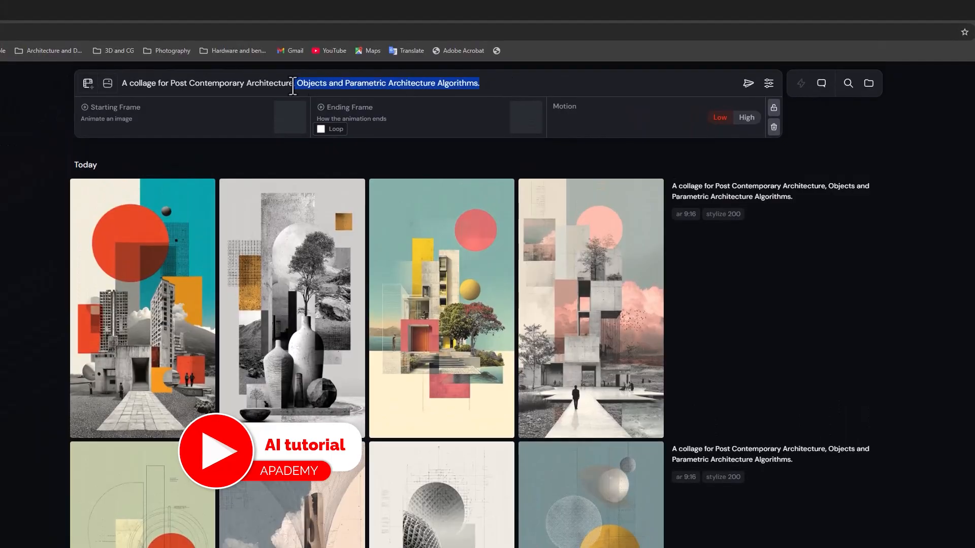
pyautogui.write('transform element of start frame to end frame')
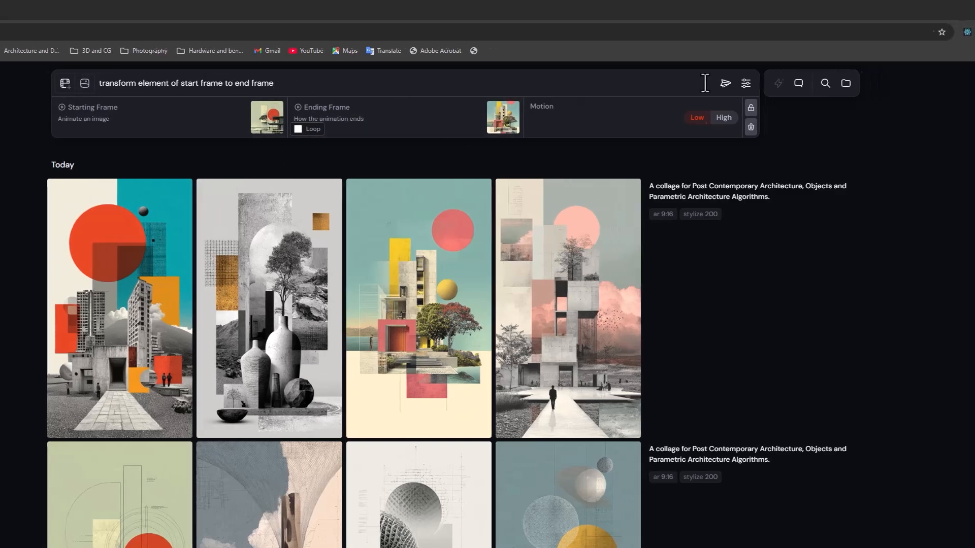
pyautogui.click(725, 83)
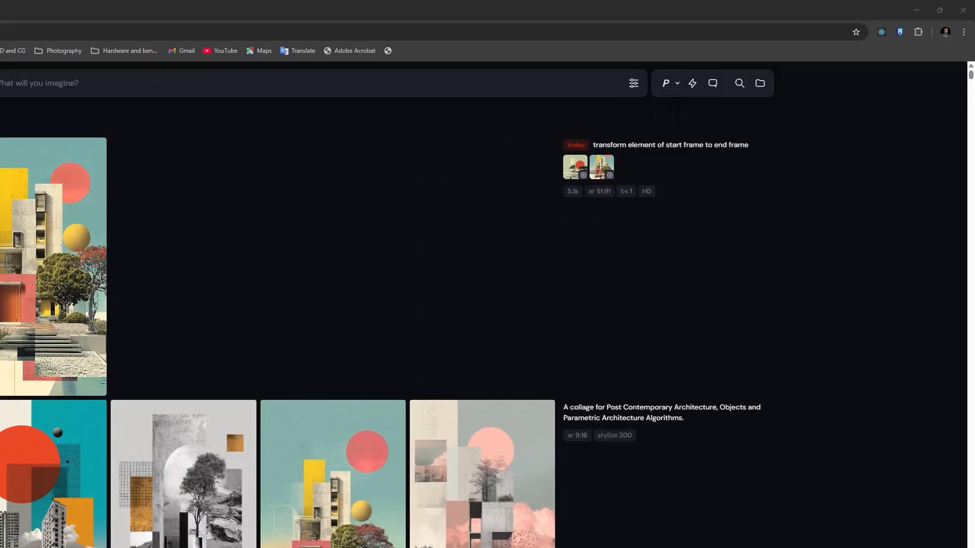
# Step: Generate a second video with the same prompt, from the first video's ending image to the cream collage with overlapping yellow and pink circles
pyautogui.moveTo(25, 285)
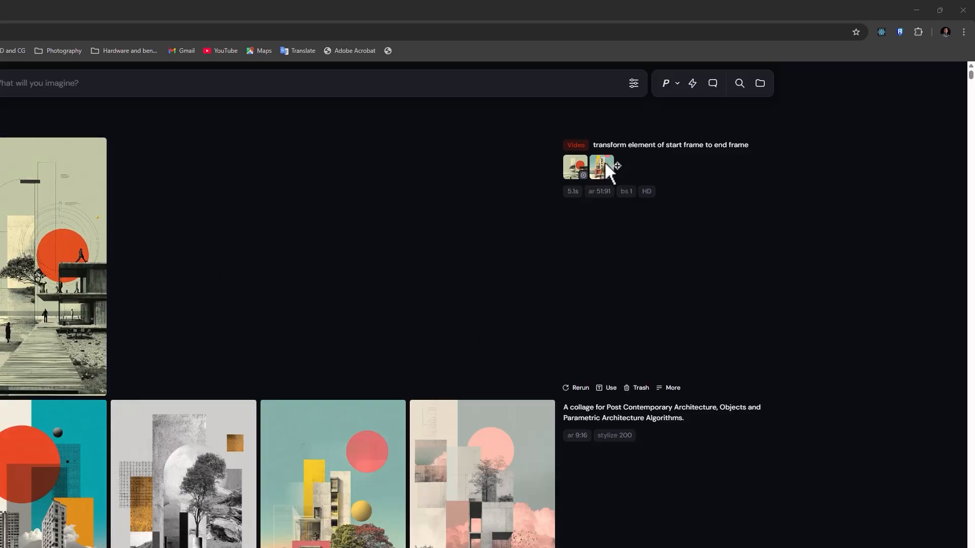
pyautogui.moveTo(604, 160); pyautogui.dragTo(190, 113)
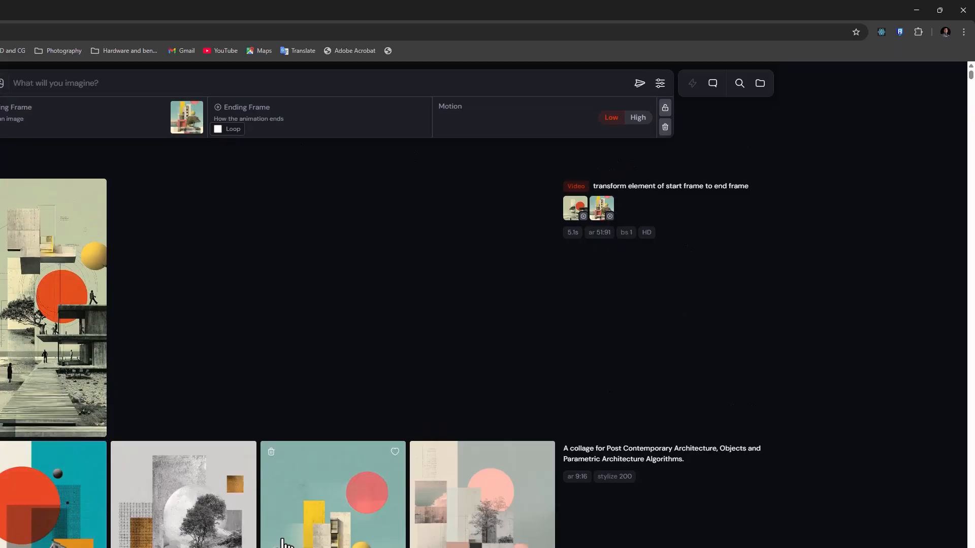
pyautogui.scroll(-8, 283, 483)
pyautogui.scroll(-4, 377, 505)
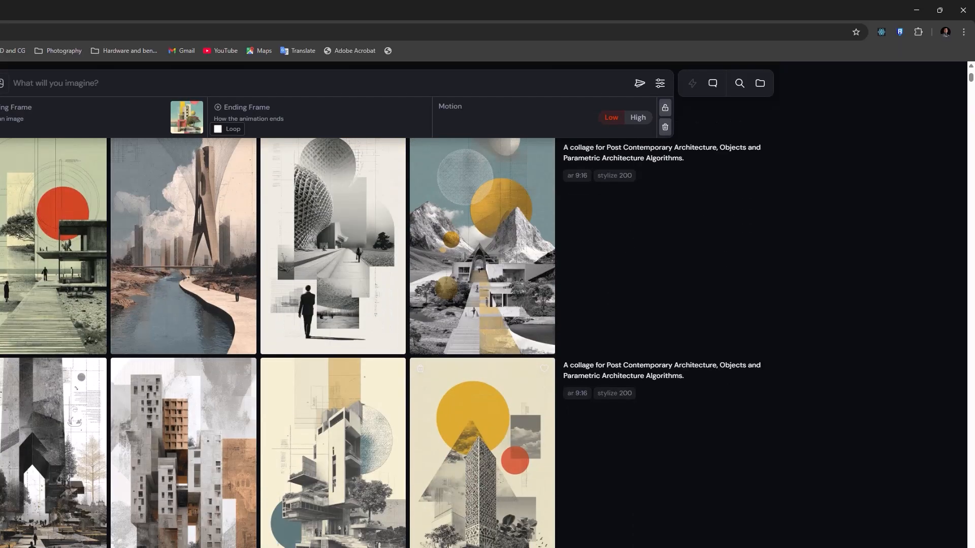
pyautogui.scroll(-3, 280, 536)
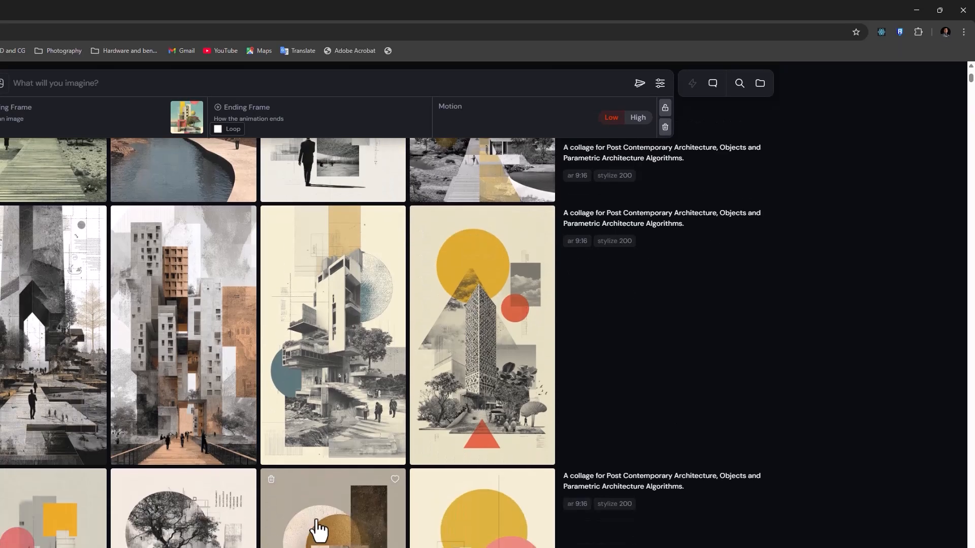
pyautogui.scroll(-4, 442, 522)
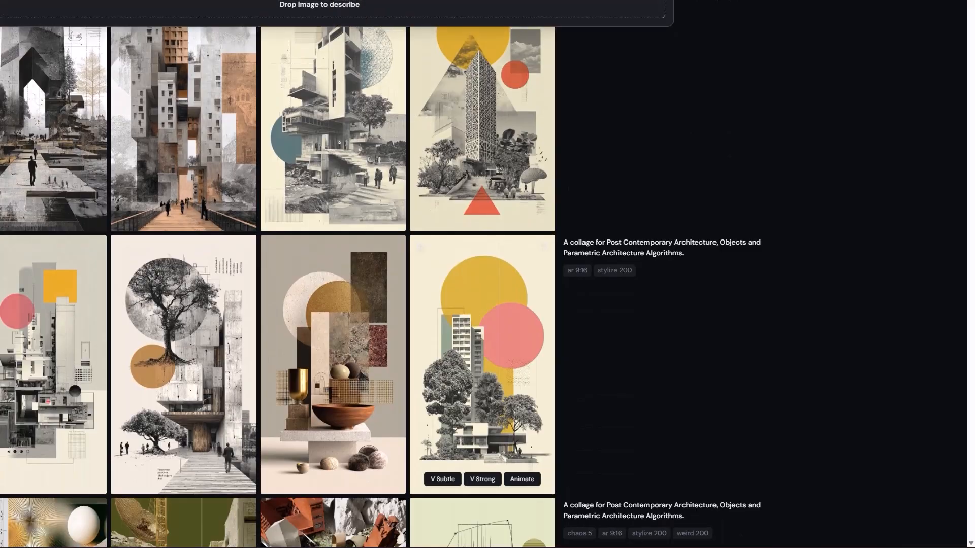
pyautogui.scroll(10, 677, 65)
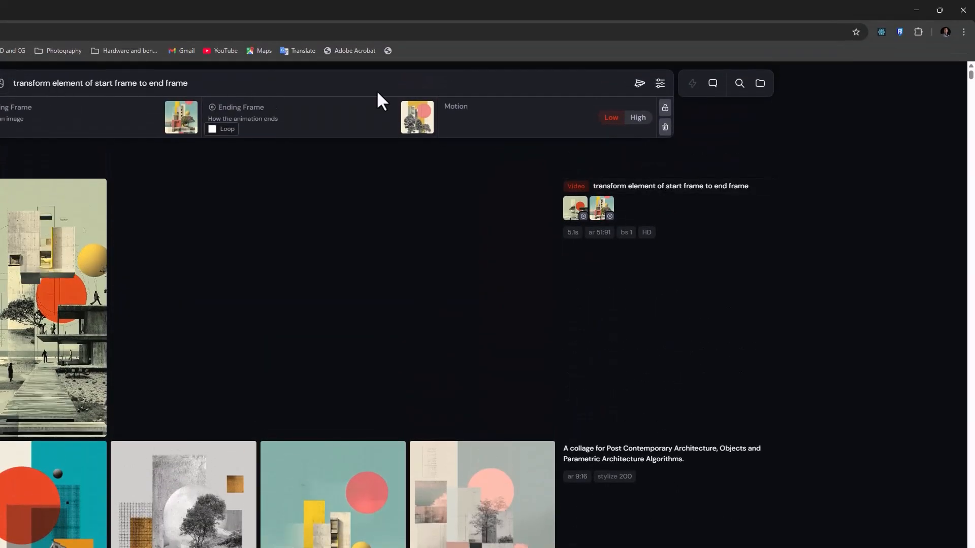
pyautogui.click(639, 84)
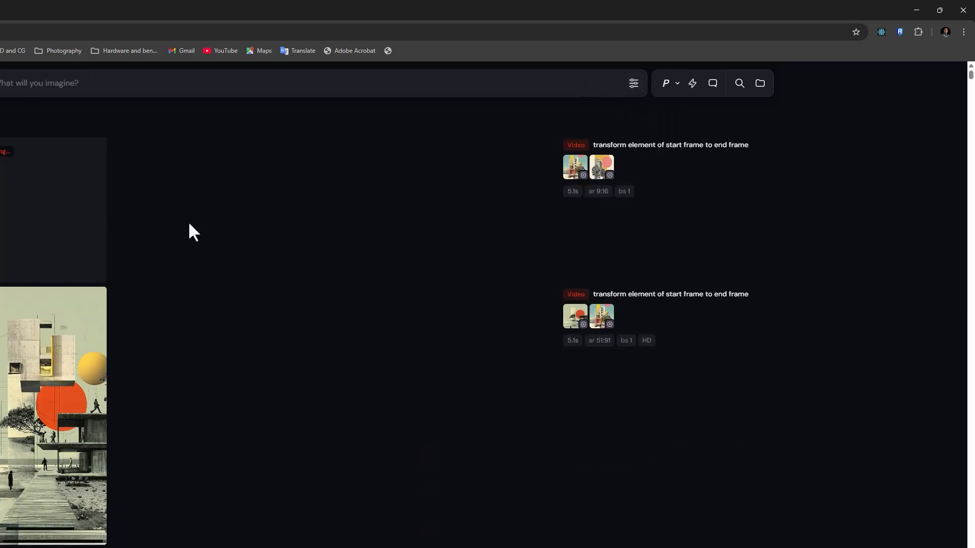
# Step: Generate a third video with the same prompt, from the second video's ending image to the grey collage with pink circle and orange square
pyautogui.click(605, 164)
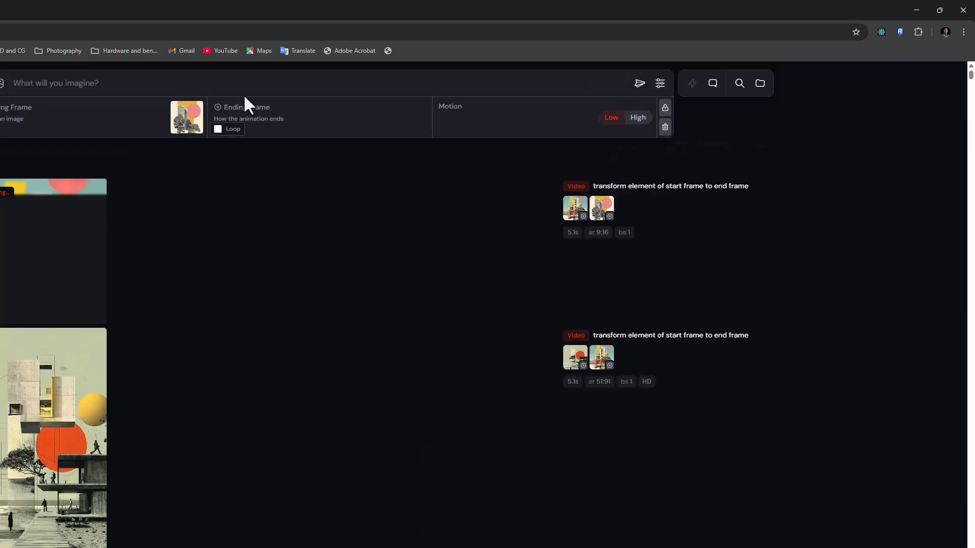
pyautogui.scroll(-10, 229, 344)
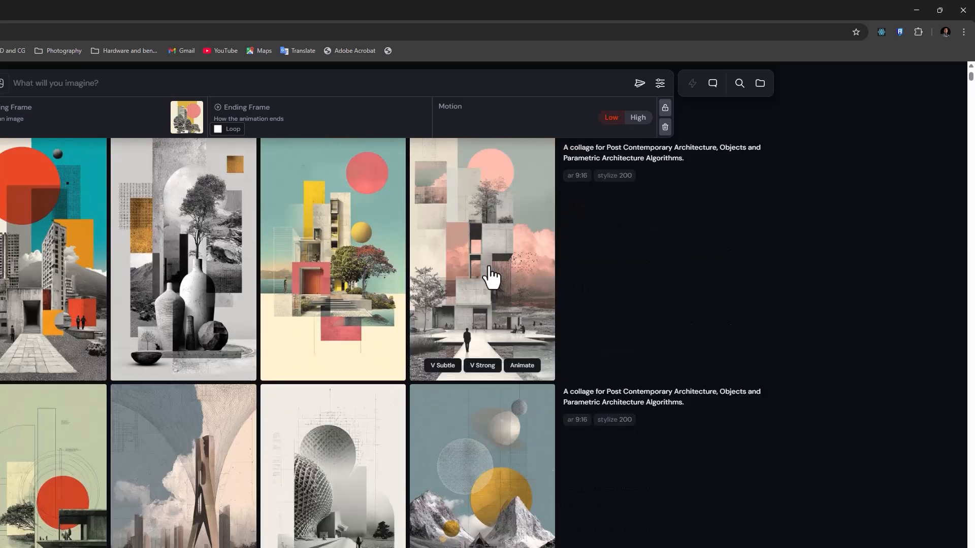
pyautogui.scroll(-9, 391, 318)
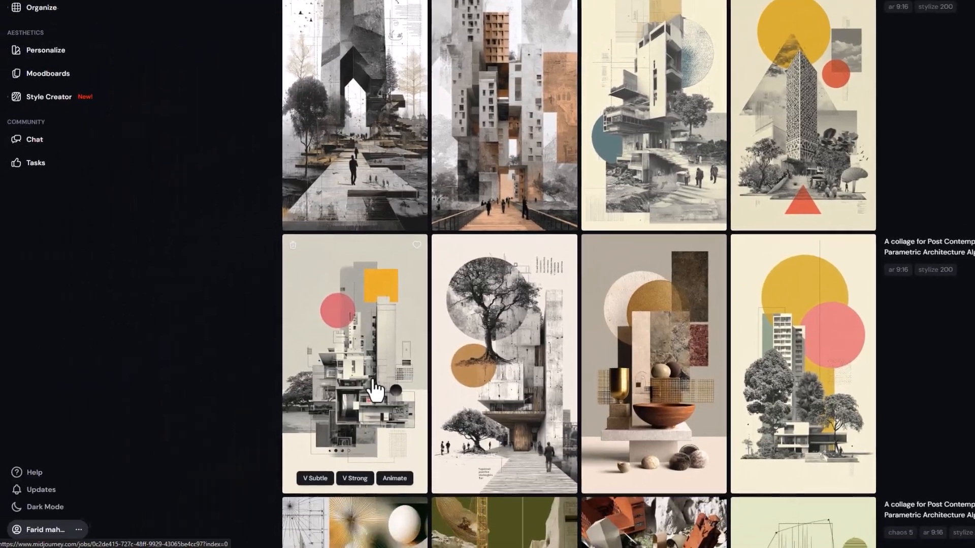
pyautogui.scroll(20, 814, 95)
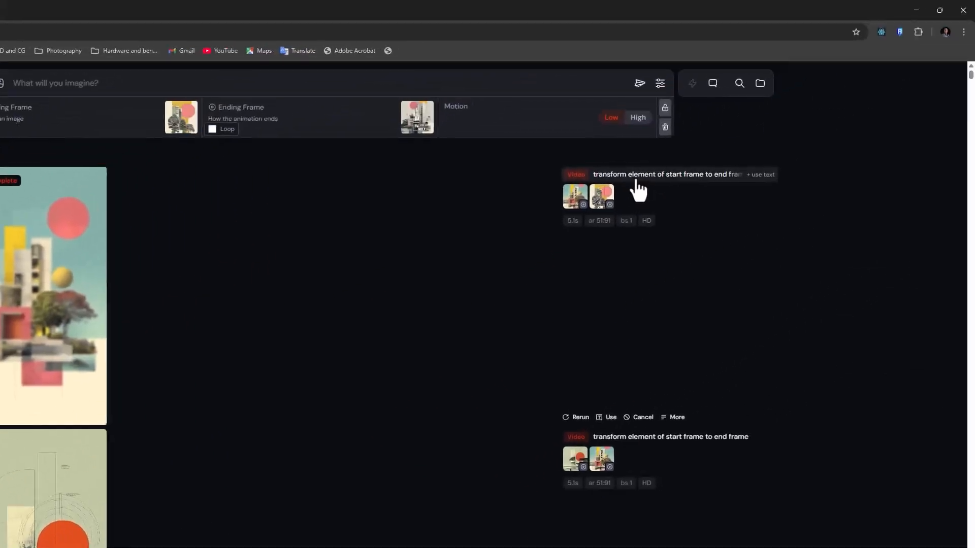
pyautogui.click(636, 180)
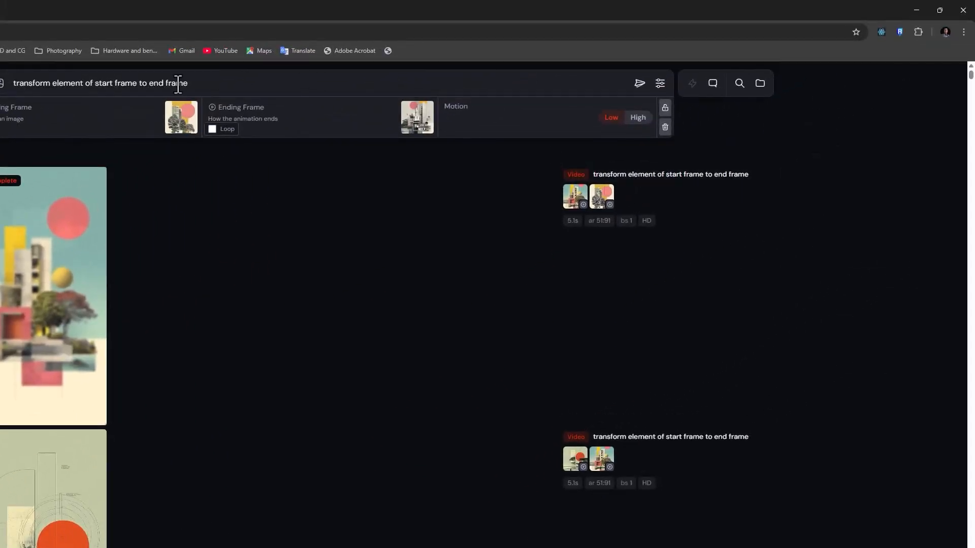
pyautogui.click(639, 85)
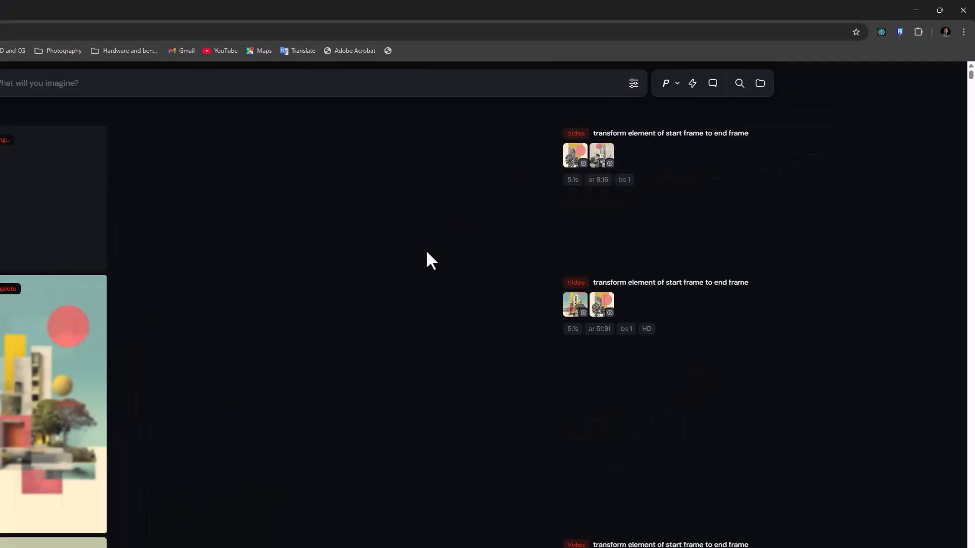
# Step: Generate a fourth video with the same prompt, from the third video's ending image to the green collage with the orange-red circle
pyautogui.click(602, 167)
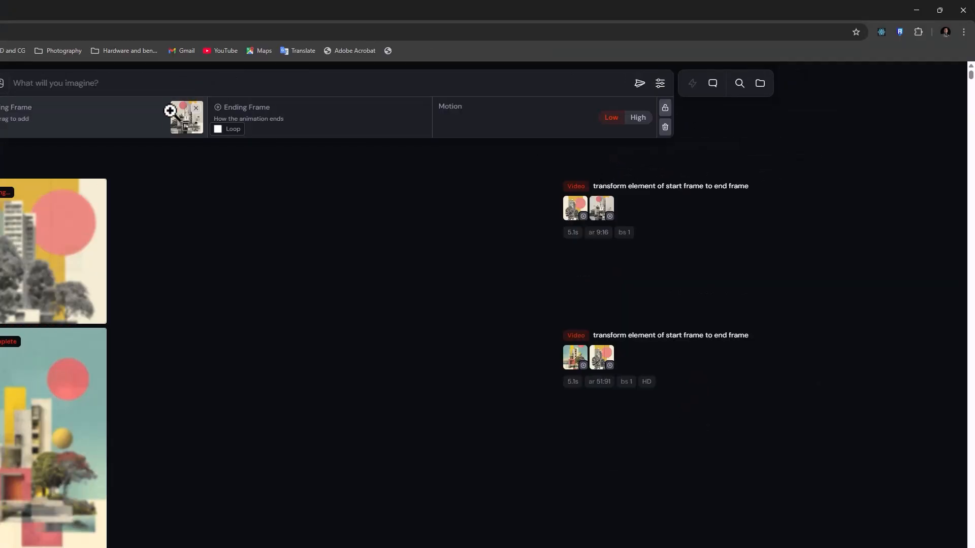
pyautogui.scroll(-6, 236, 234)
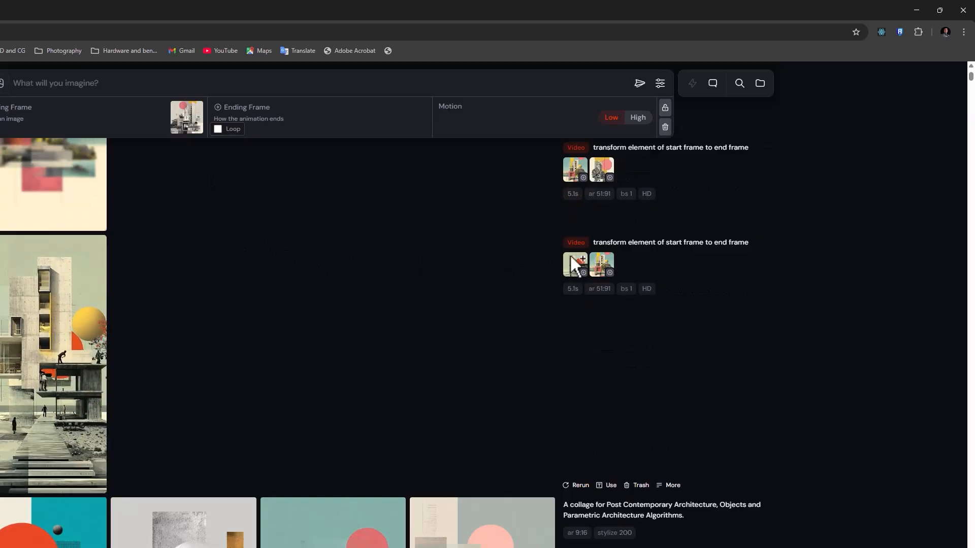
pyautogui.moveTo(573, 264); pyautogui.dragTo(405, 124)
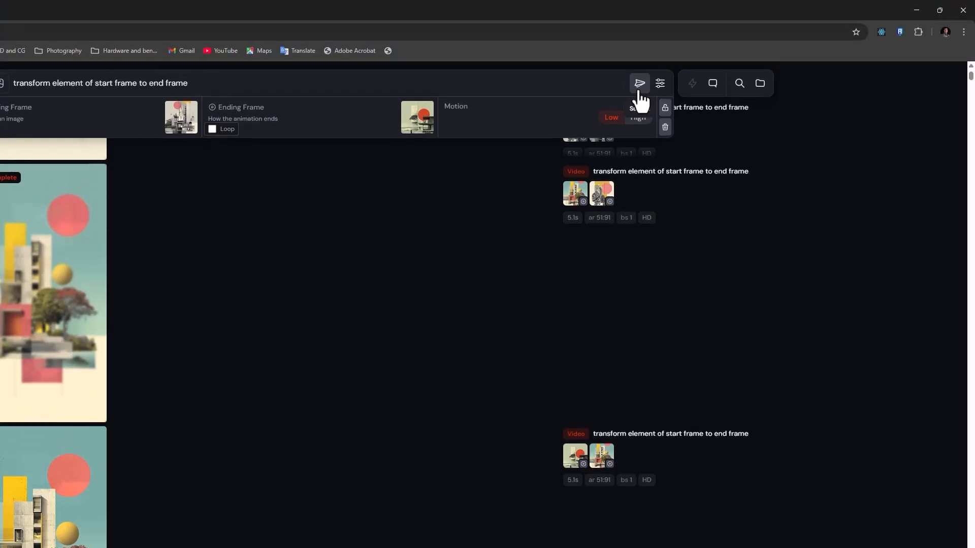
pyautogui.click(638, 87)
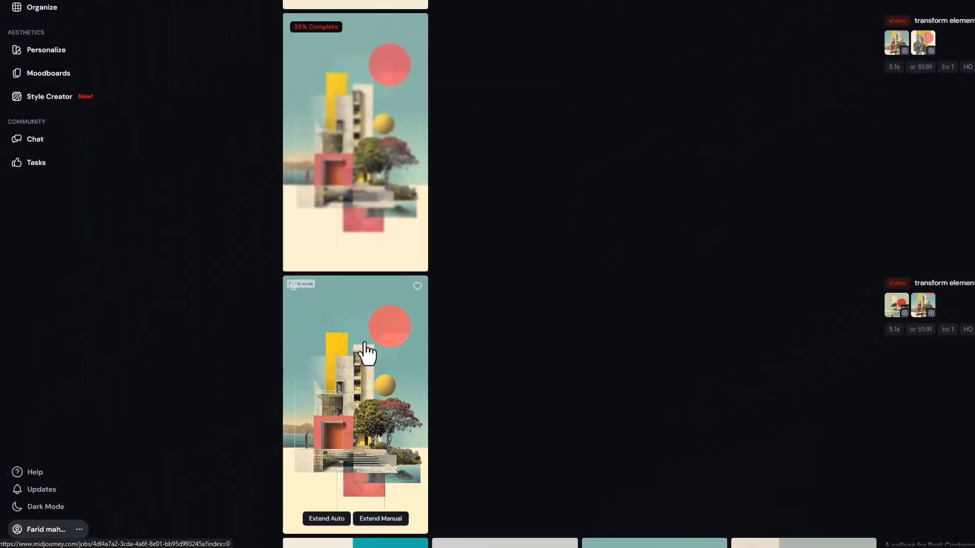
# Step: Review the finished transition videos in the gallery to check how each collage morphs into the next
pyautogui.click(162, 465)
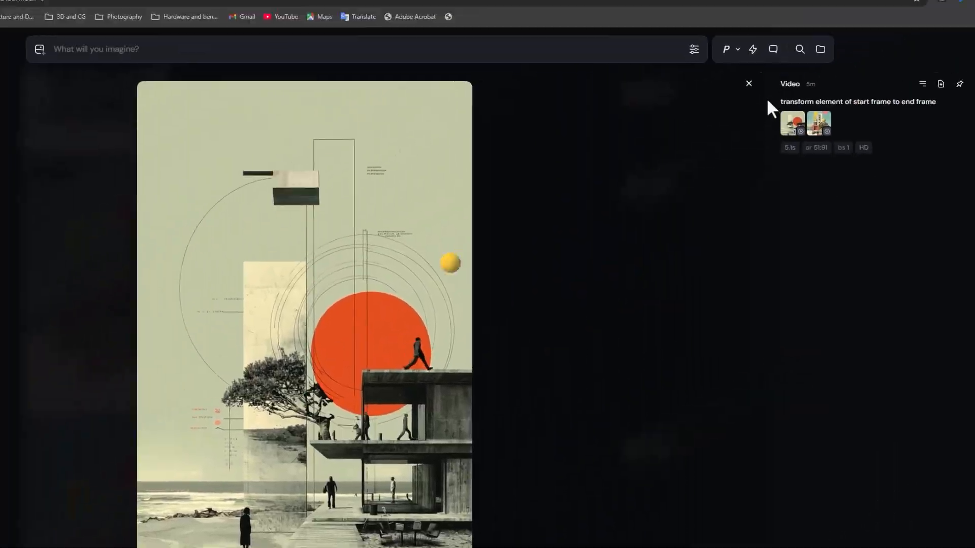
pyautogui.click(748, 82)
pyautogui.scroll(-1, 250, 322)
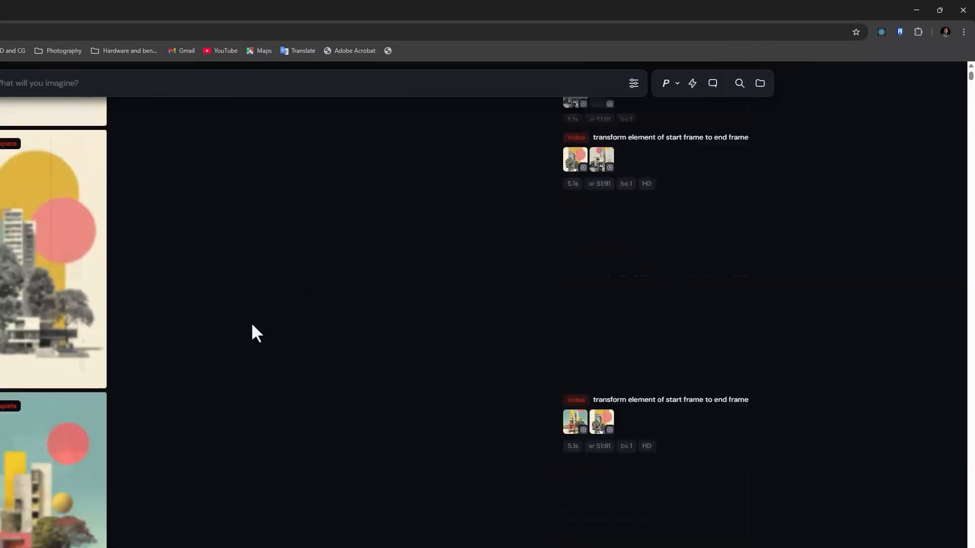
pyautogui.scroll(-1, 325, 325)
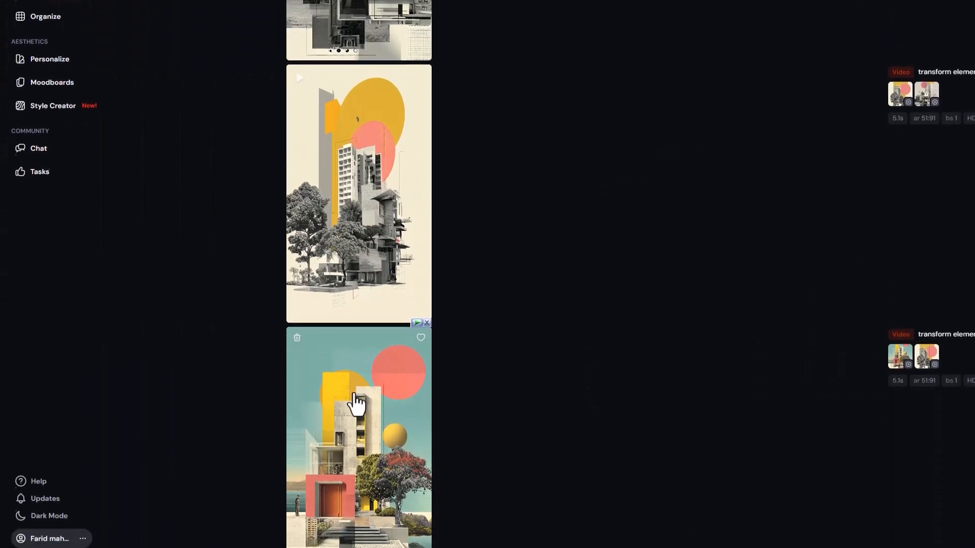
pyautogui.click(356, 534)
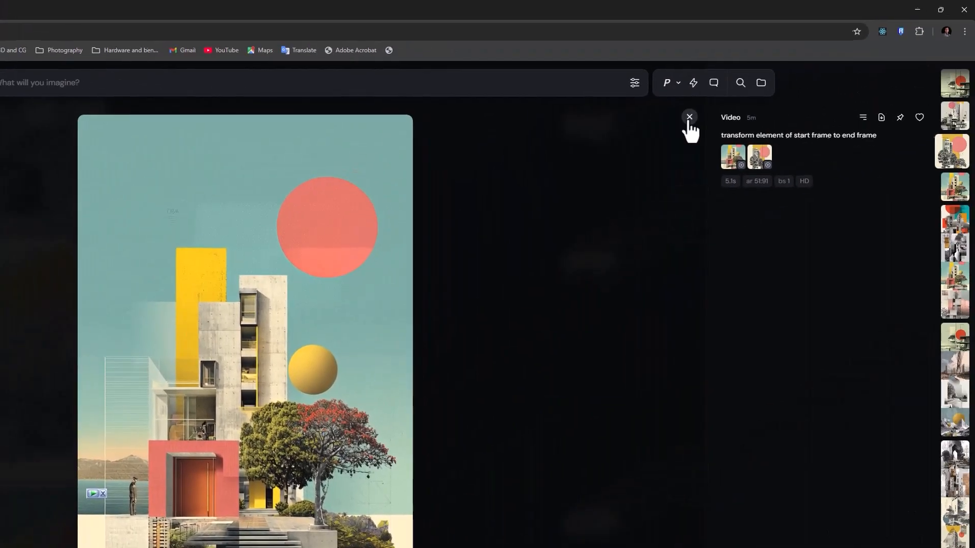
pyautogui.click(875, 13)
pyautogui.scroll(3, 76, 299)
pyautogui.scroll(-5, 20, 445)
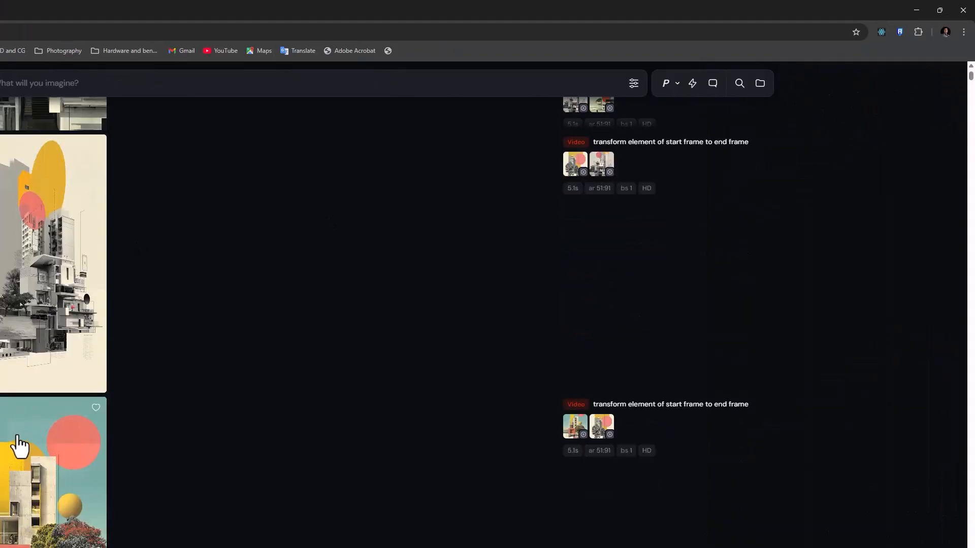
pyautogui.scroll(5, 190, 439)
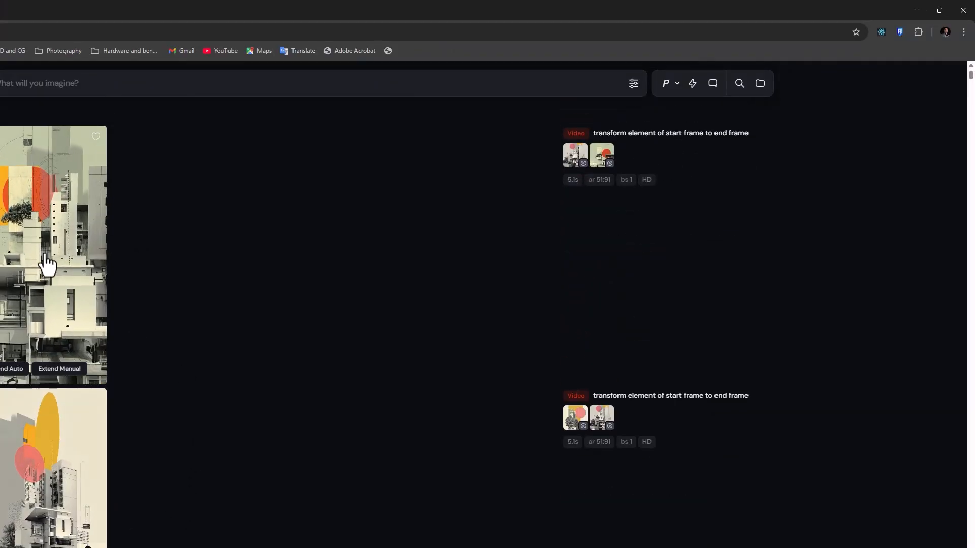
pyautogui.scroll(-6, 49, 304)
# Step: Download the raw video of the transition from the green orange-circle collage to the teal collage
pyautogui.click(153, 396)
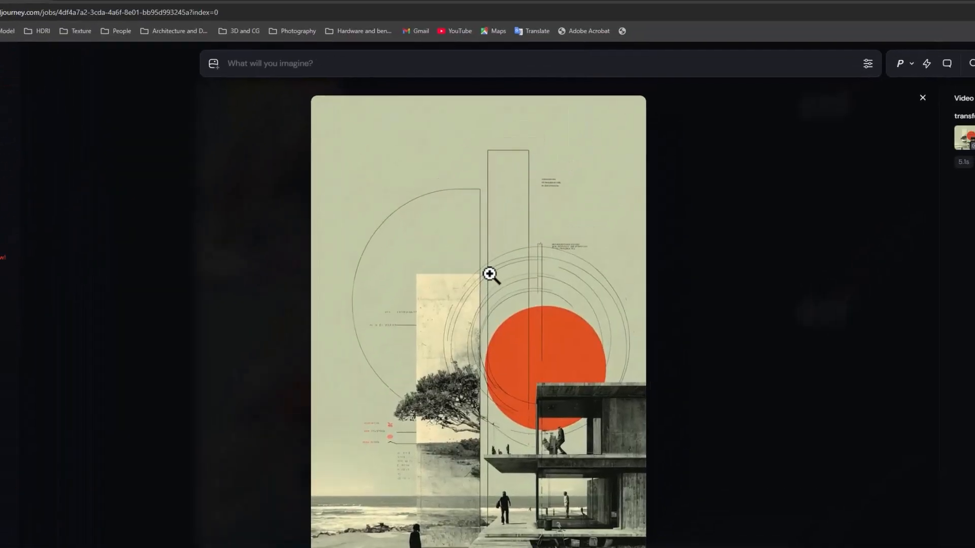
pyautogui.rightClick(472, 294)
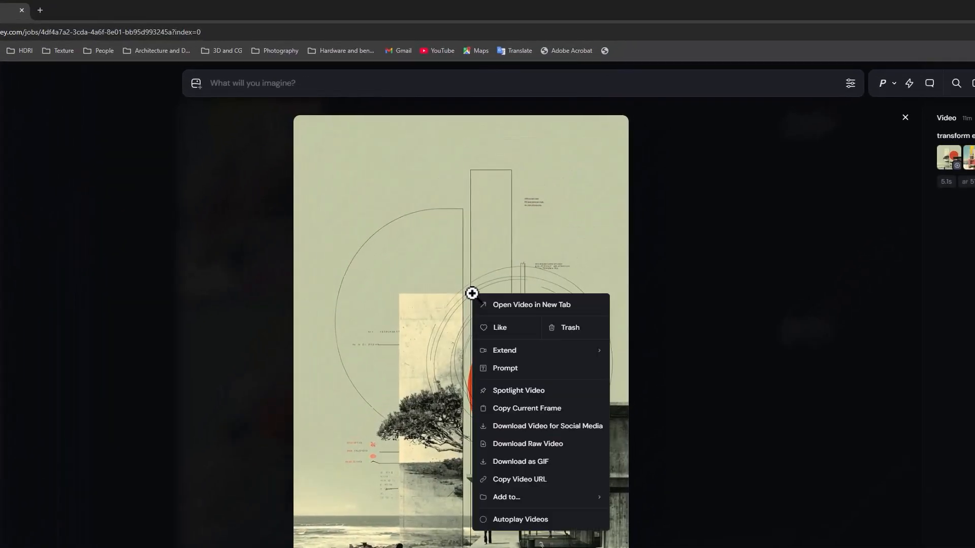
pyautogui.click(531, 444)
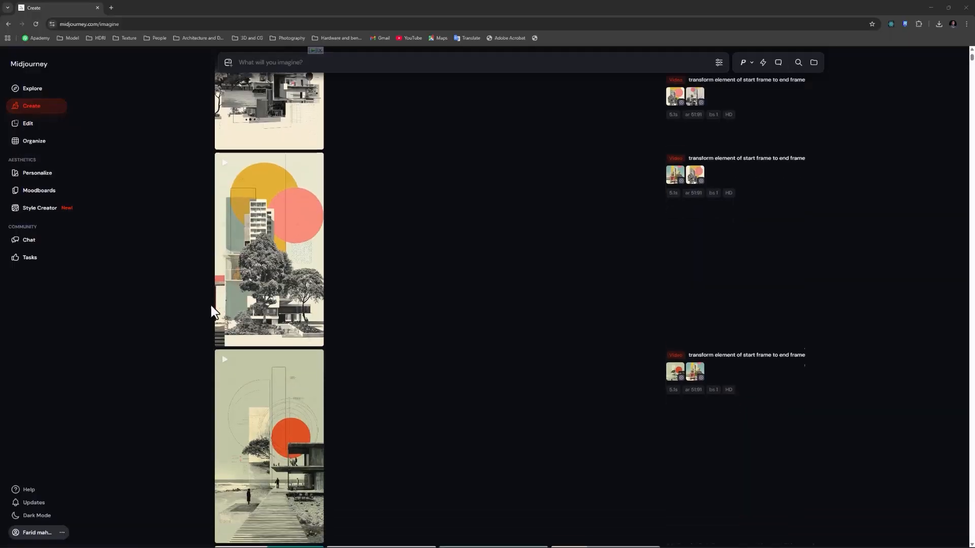
# Step: Download the raw video of the transition from the teal collage to the cream collage with yellow and pink circles
pyautogui.scroll(-3, 300, 212)
pyautogui.rightClick(495, 266)
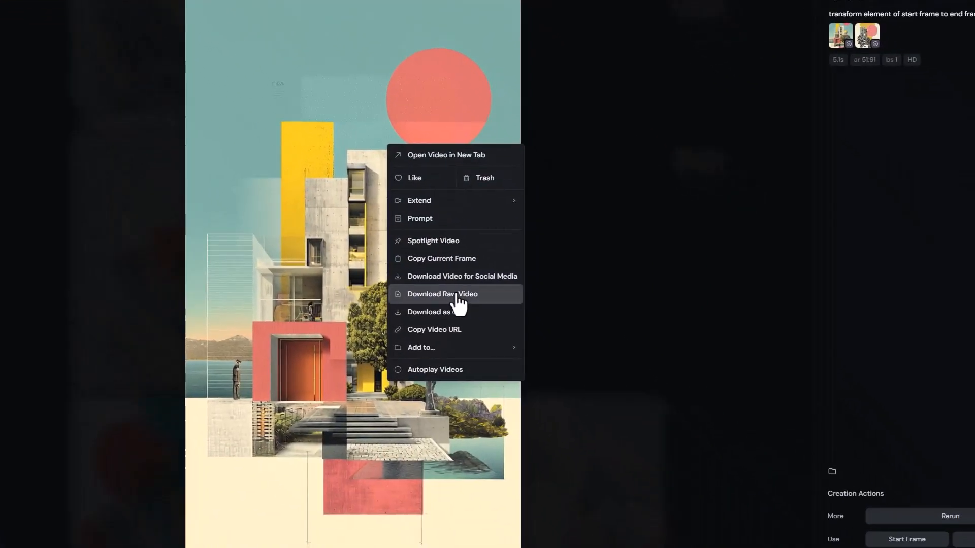
pyautogui.click(571, 415)
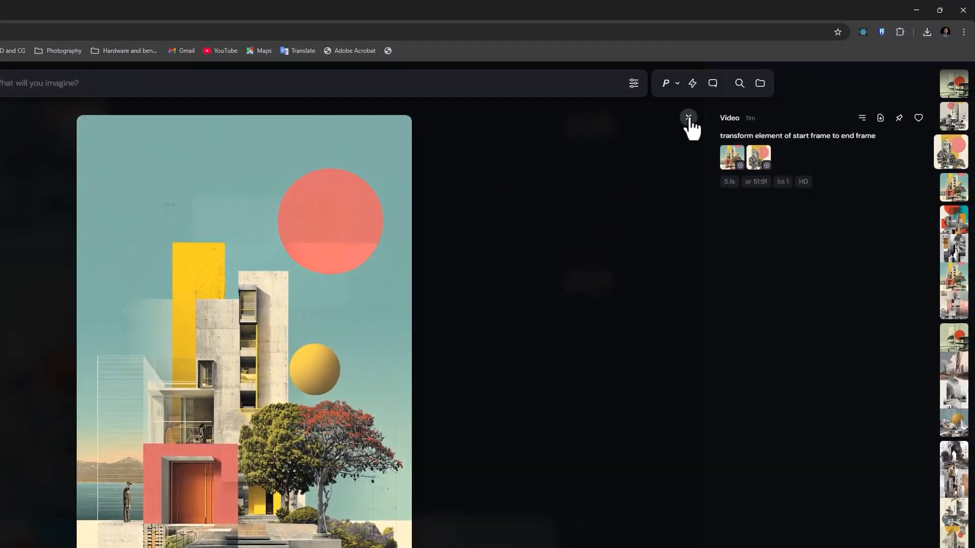
pyautogui.click(794, 2)
# Step: Download the raw video of the transition from the cream collage to the grey collage with pink circle and orange square
pyautogui.scroll(5, 152, 77)
pyautogui.click(96, 199)
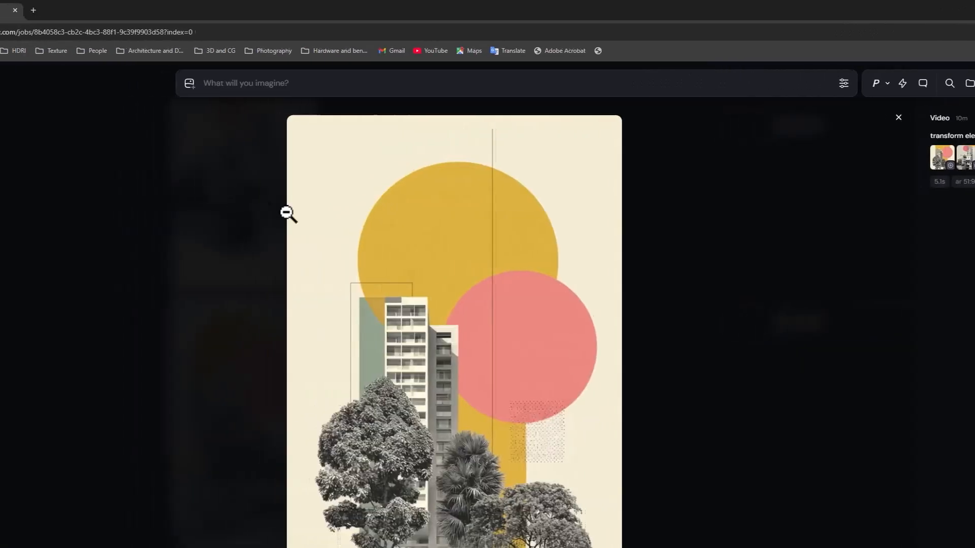
pyautogui.rightClick(464, 322)
pyautogui.click(488, 304)
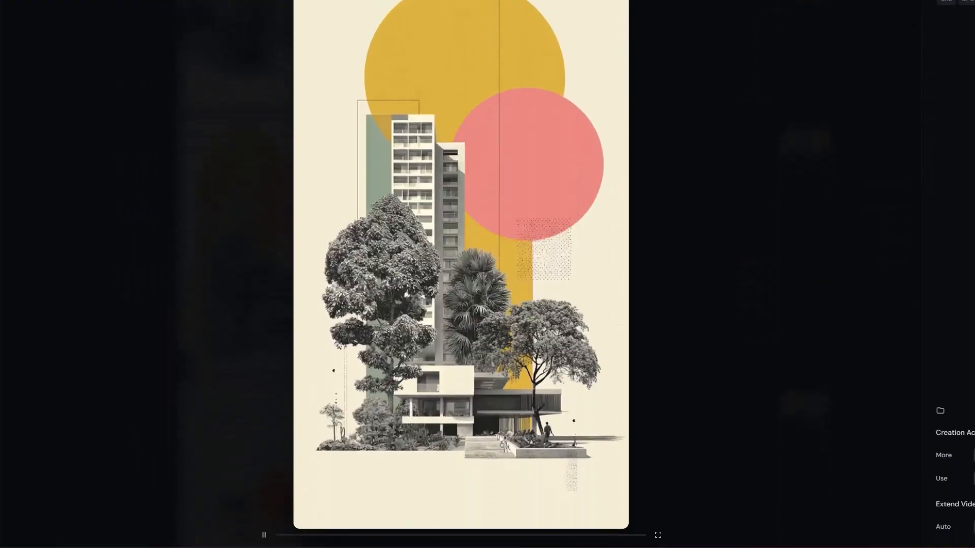
pyautogui.click(905, 56)
# Step: Download the raw video of the transition from the grey collage back to the green collage with the orange-red circle
pyautogui.scroll(5, 335, 65)
pyautogui.click(274, 54)
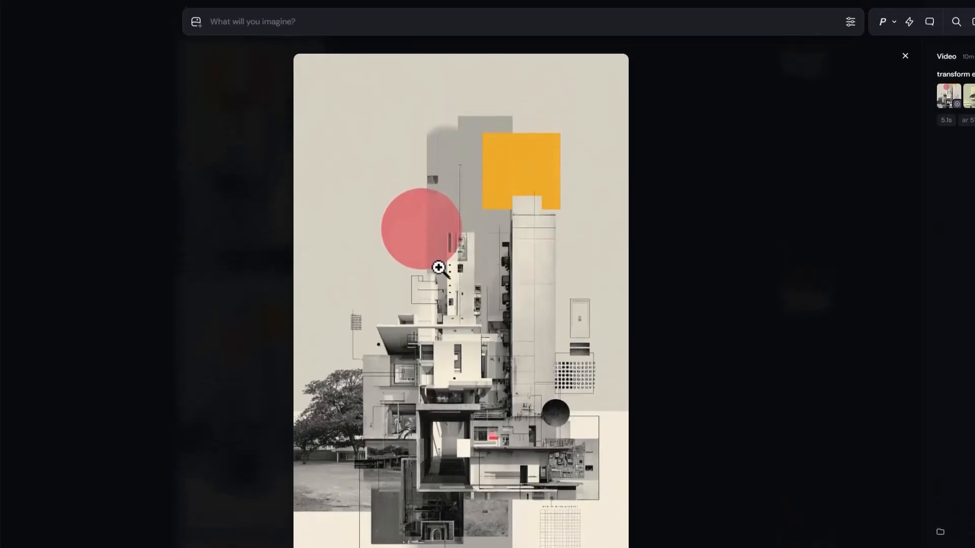
pyautogui.rightClick(438, 267)
pyautogui.click(491, 412)
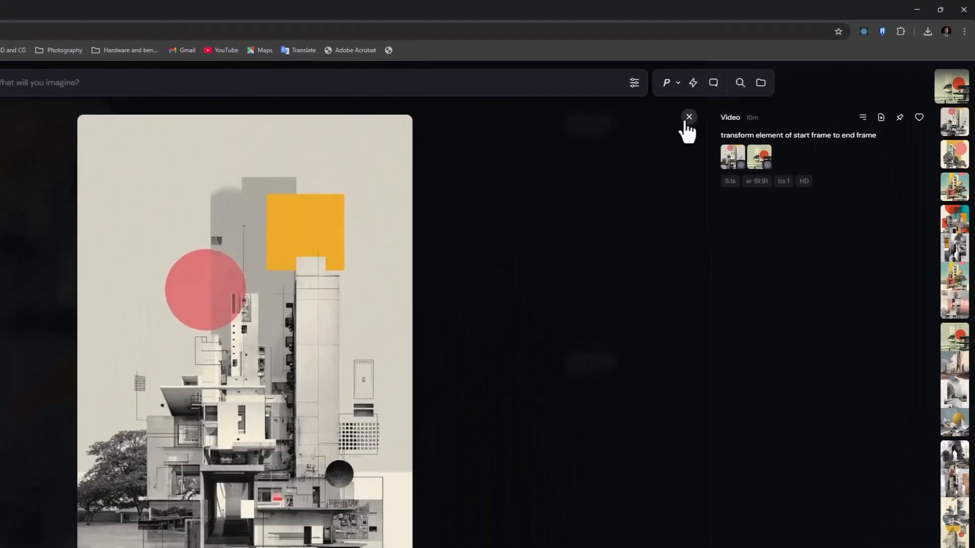
pyautogui.click(813, 12)
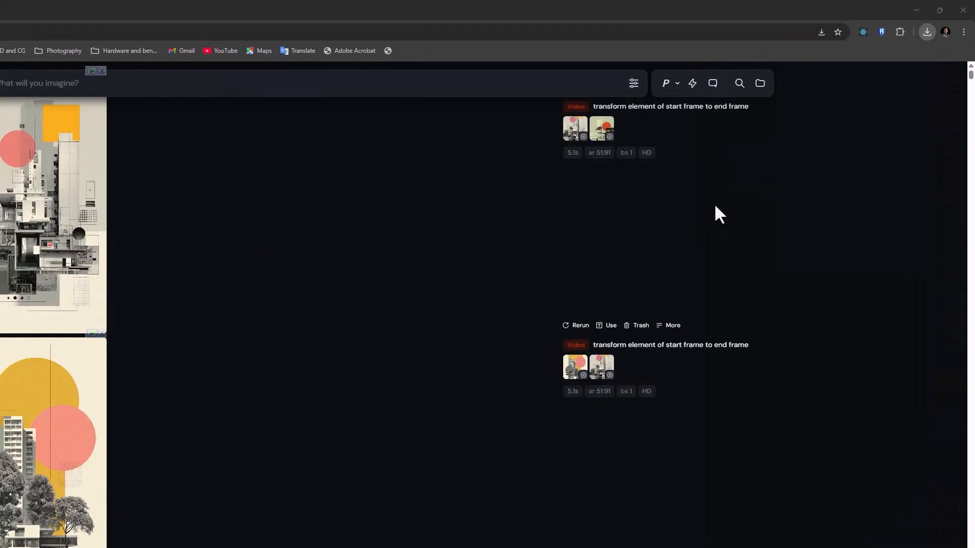
# Step: Open the folder holding the downloaded videos and display its files as large thumbnails
pyautogui.click(927, 32)
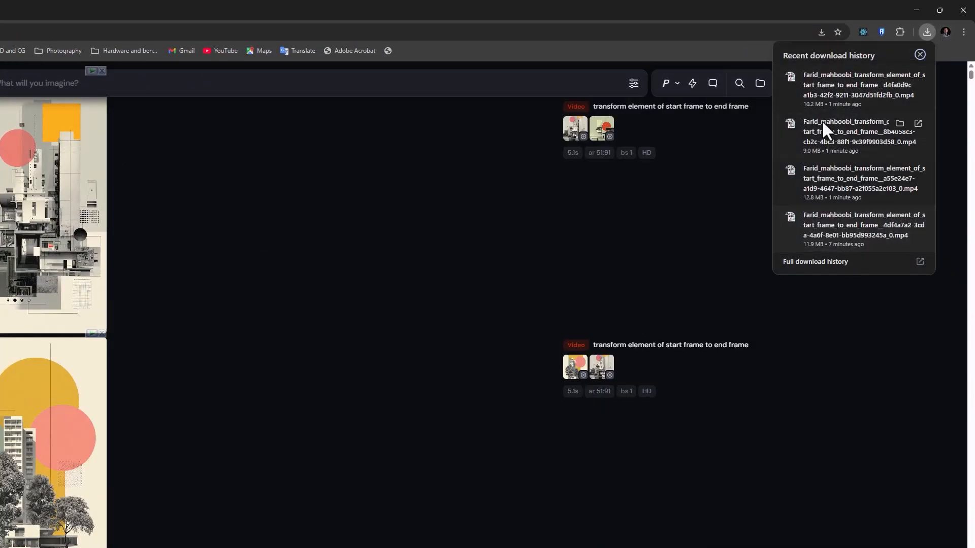
pyautogui.click(897, 79)
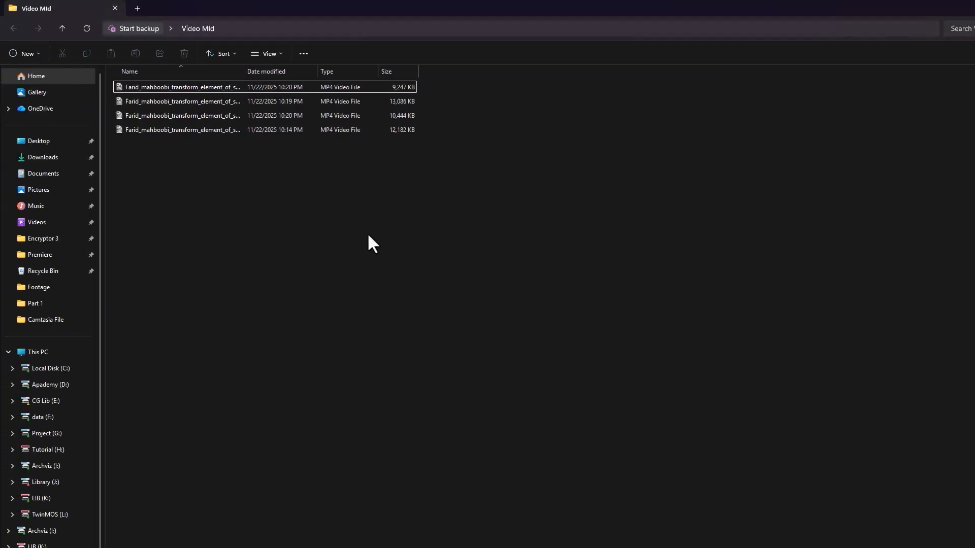
pyautogui.rightClick(351, 218)
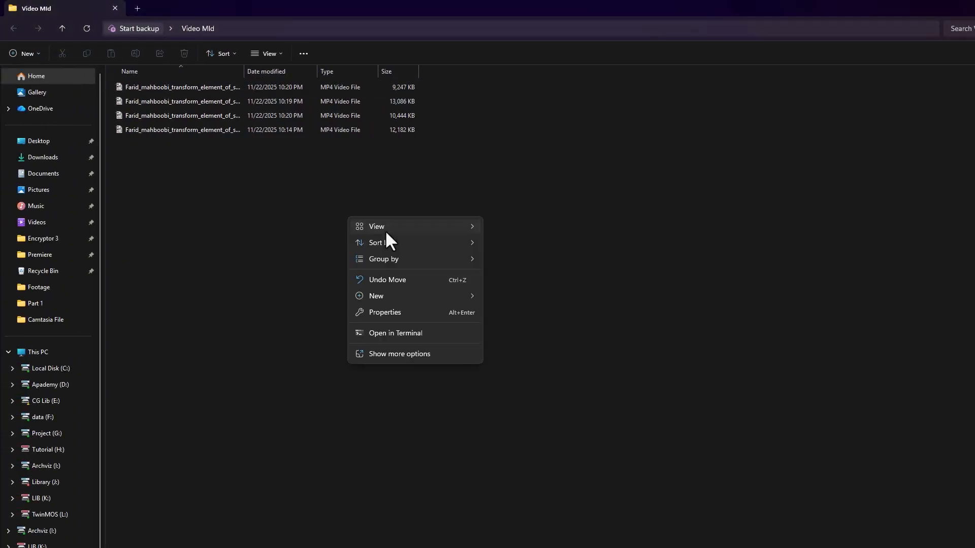
pyautogui.moveTo(448, 227)
pyautogui.click(533, 218)
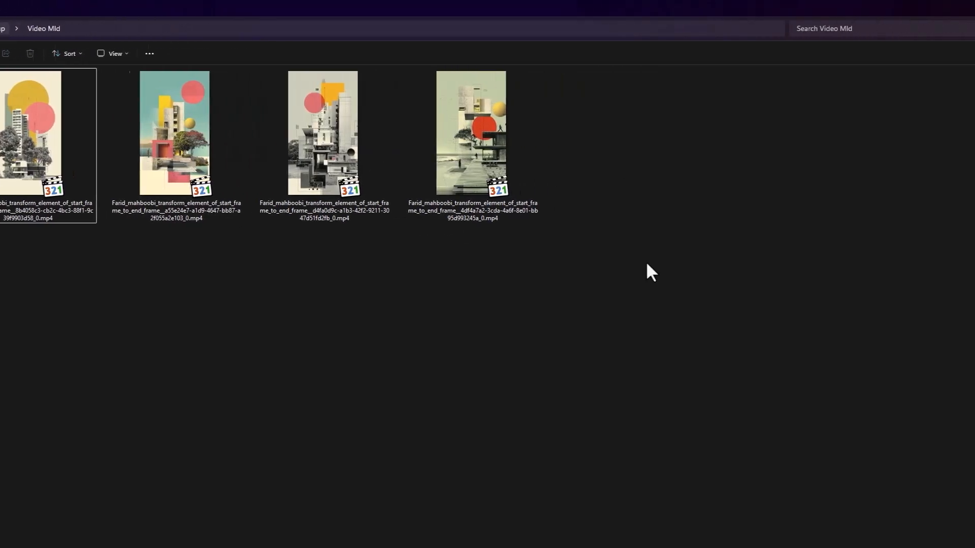
# Step: Find Adobe Premiere Pro 2025 on the computer and launch it
pyautogui.press('super')
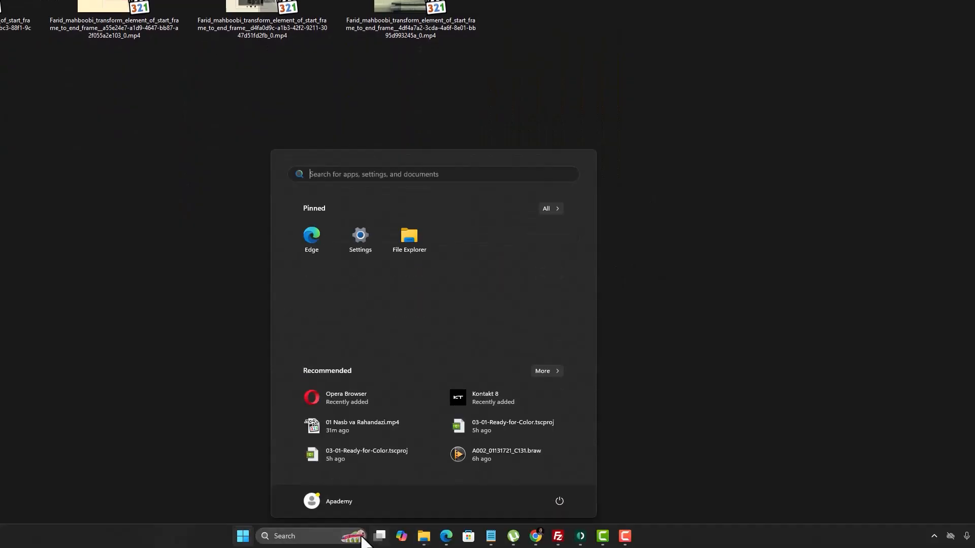
pyautogui.click(311, 533)
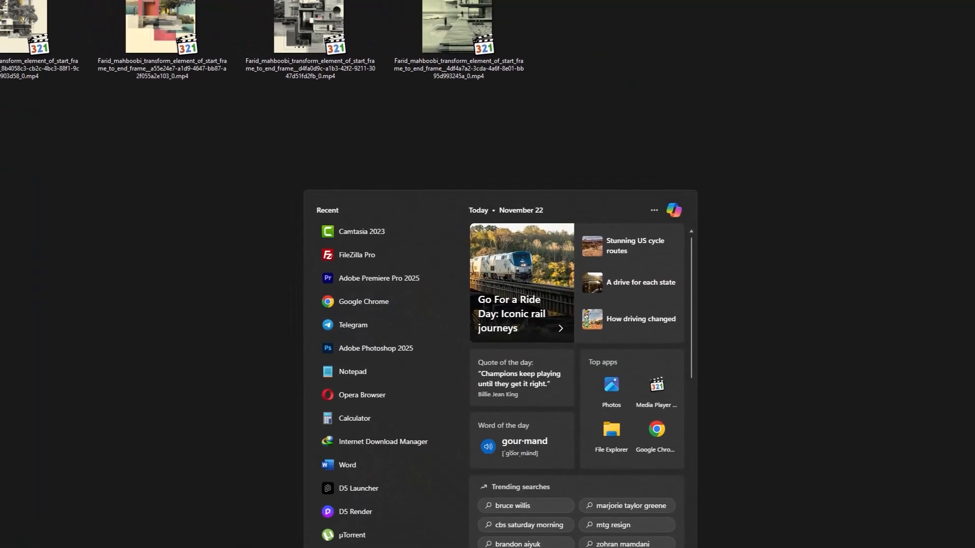
pyautogui.write('p')
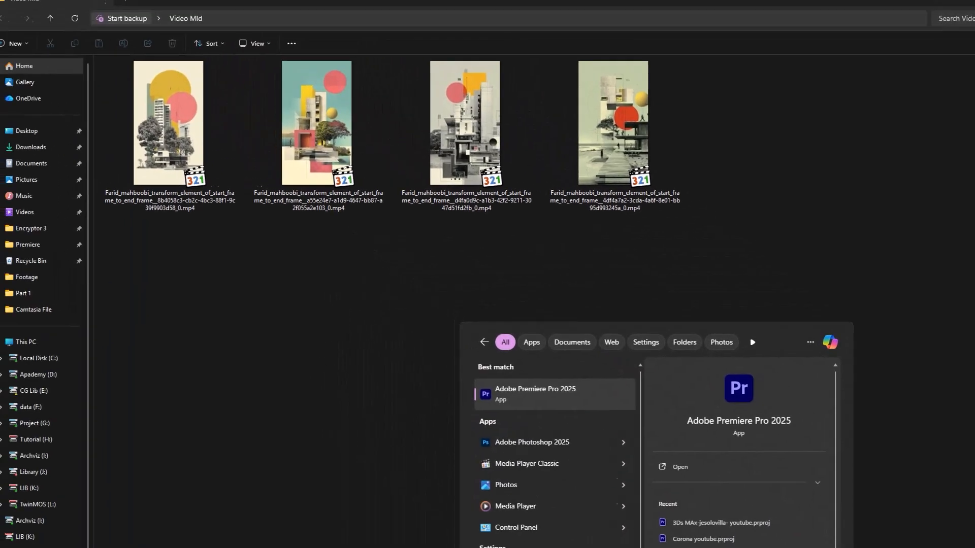
pyautogui.press('Return')
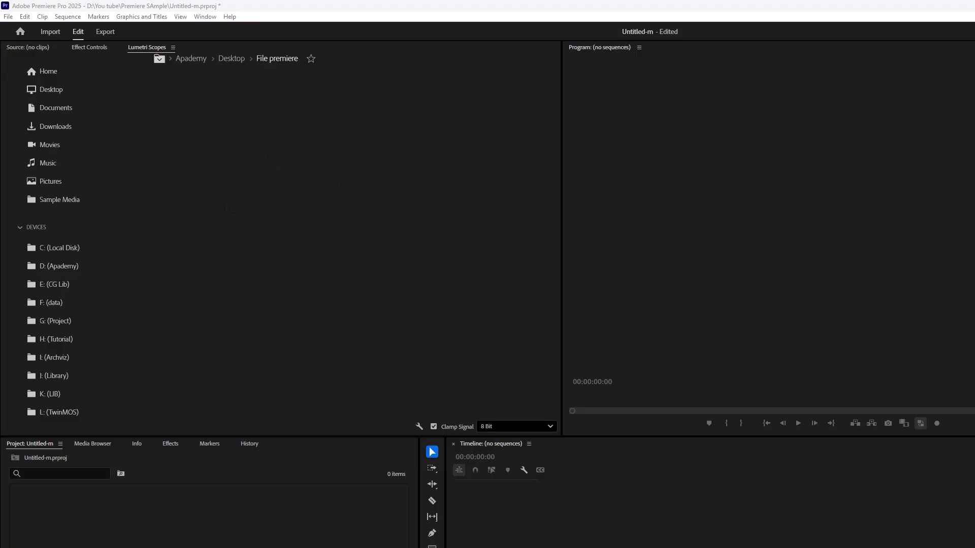
# Step: Switch to the Editing workspace and reset it to its saved layout
pyautogui.click(204, 16)
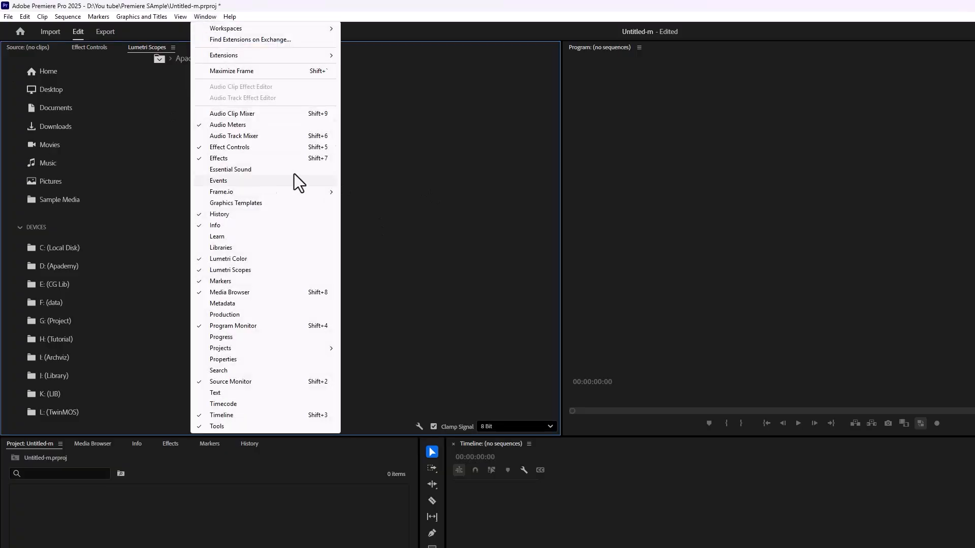
pyautogui.moveTo(276, 29)
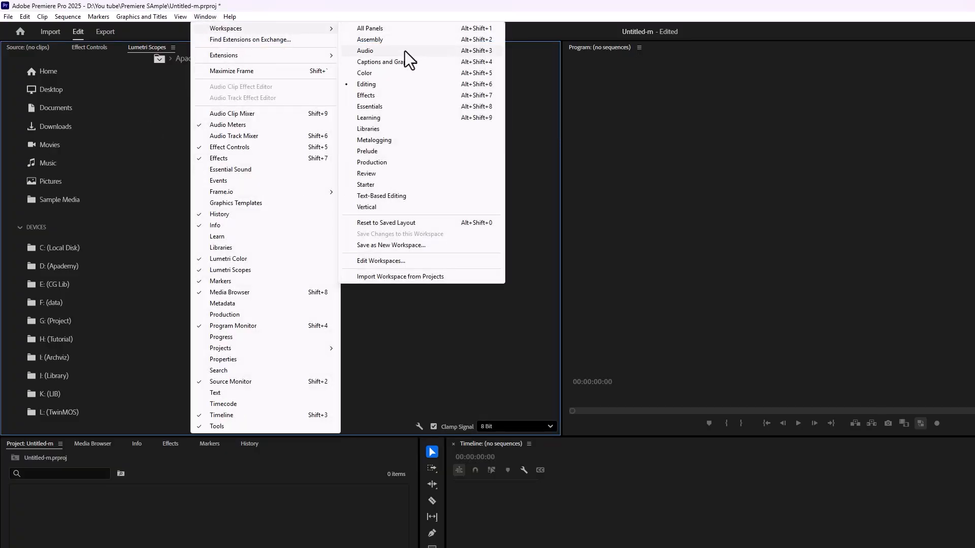
pyautogui.click(380, 84)
pyautogui.click(204, 17)
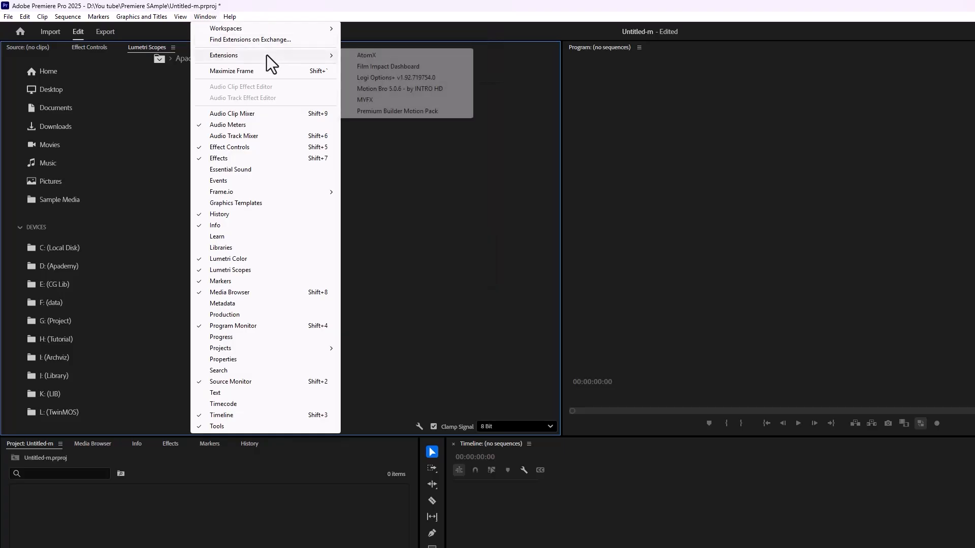
pyautogui.moveTo(261, 29)
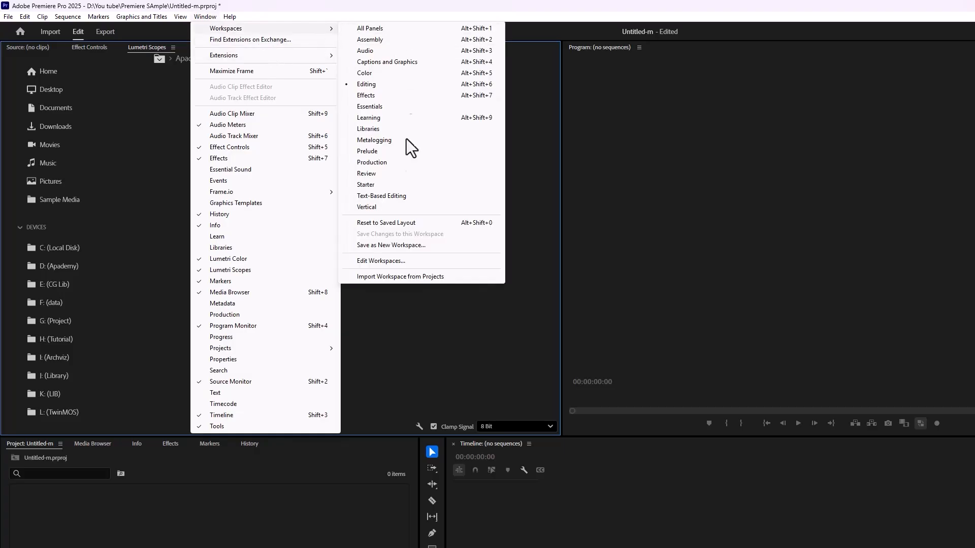
pyautogui.click(381, 224)
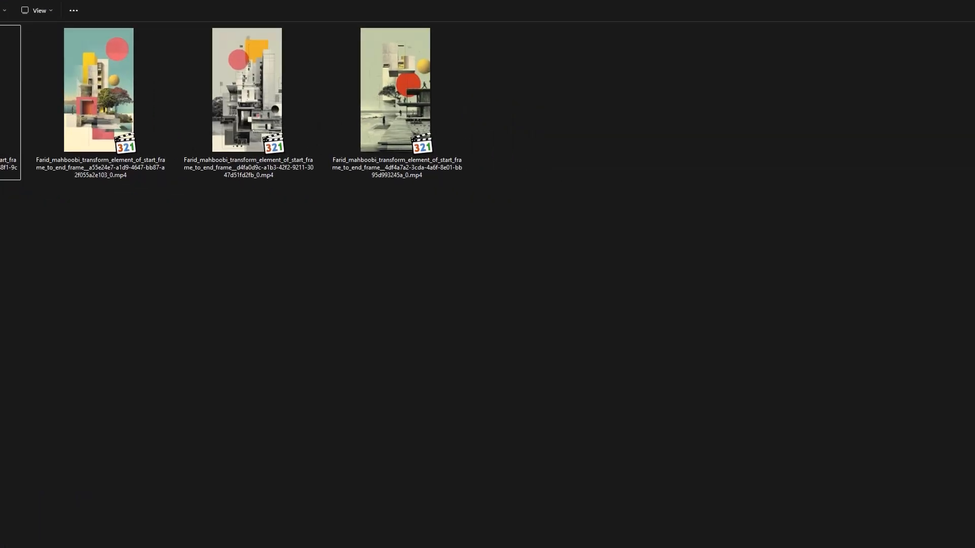
# Step: Import all four downloaded transition videos from the Video MId folder into the Premiere Pro project
pyautogui.moveTo(435, 274); pyautogui.dragTo(72, 123)
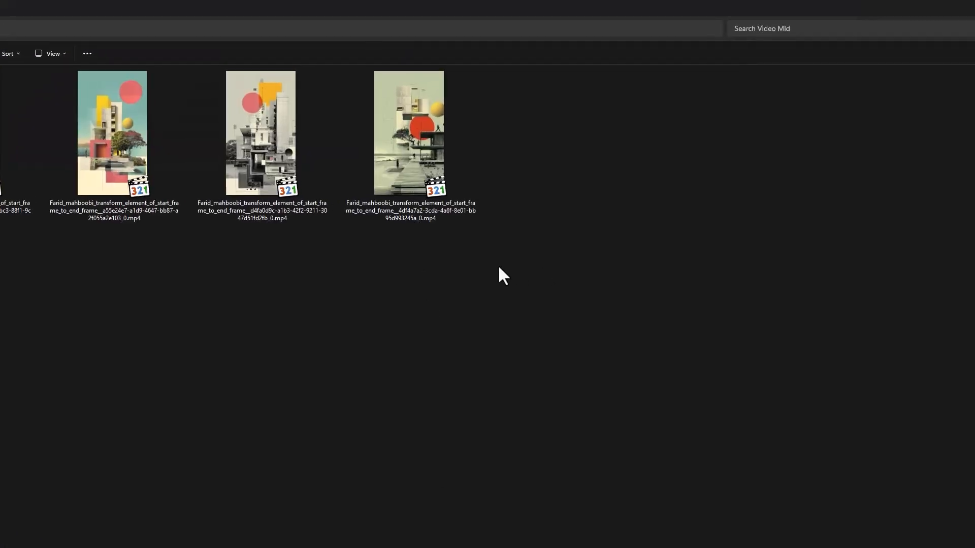
pyautogui.moveTo(541, 269); pyautogui.dragTo(1, 128)
pyautogui.moveTo(11, 145); pyautogui.dragTo(295, 378)
pyautogui.moveTo(584, 547); pyautogui.dragTo(100, 444)
pyautogui.press('super')
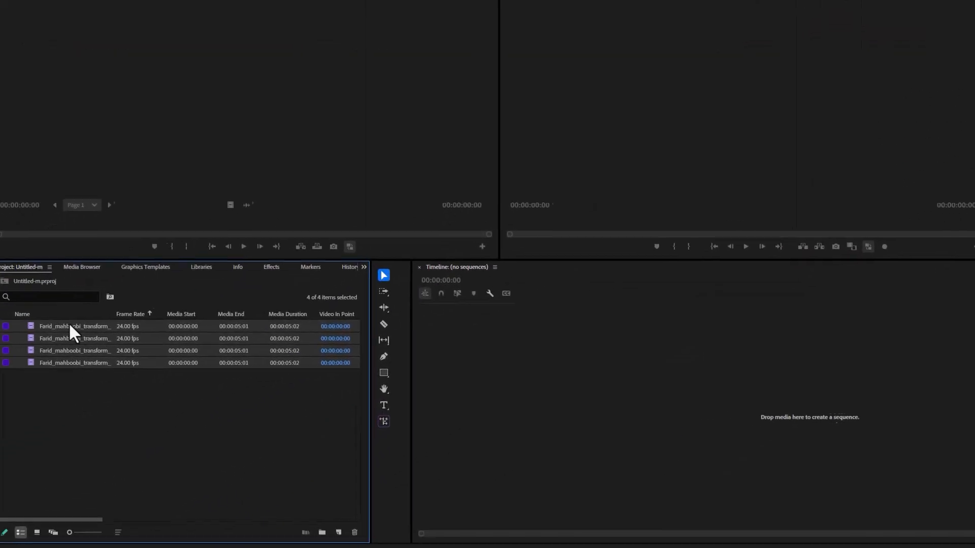
# Step: Create a sequence from the four imported transition videos and scrub through the clips
pyautogui.moveTo(69, 326); pyautogui.dragTo(587, 382)
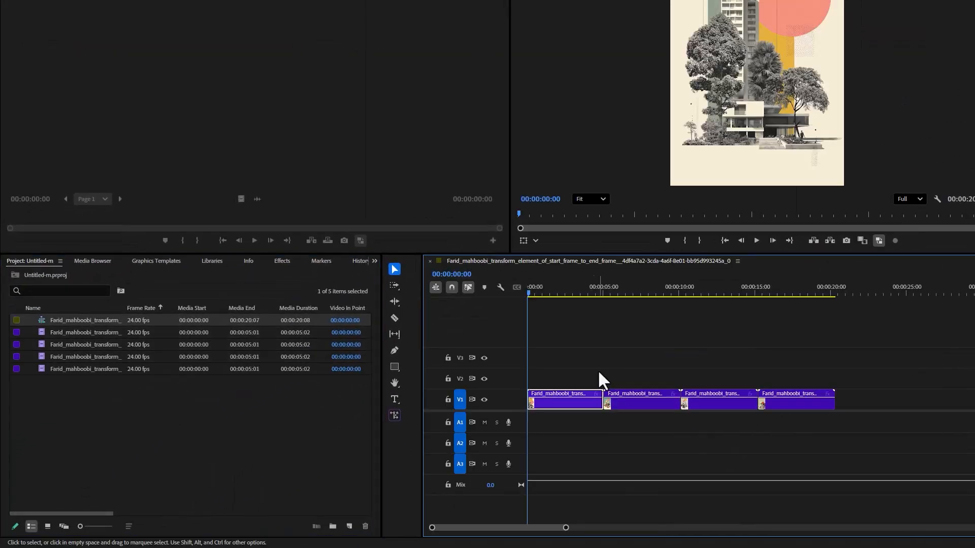
pyautogui.moveTo(529, 289); pyautogui.dragTo(772, 310)
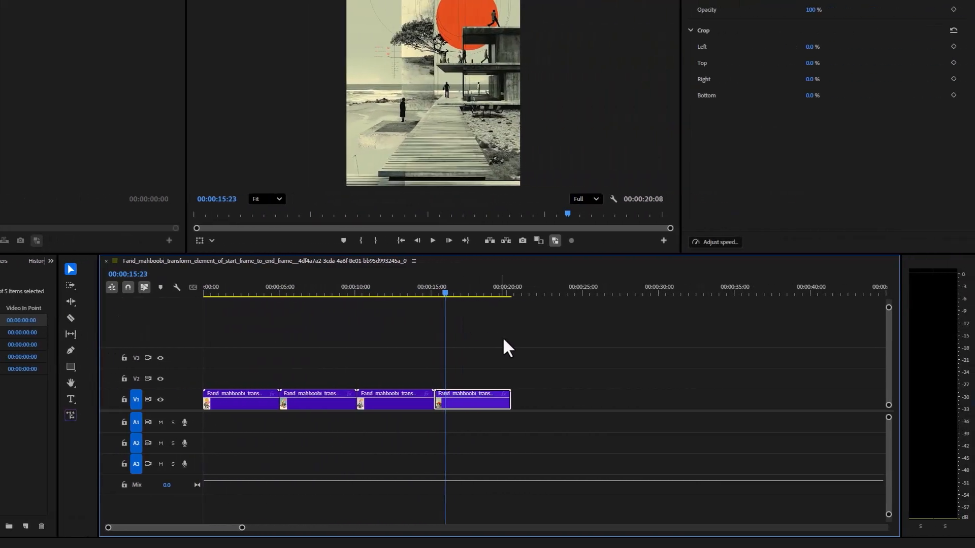
pyautogui.click(508, 348)
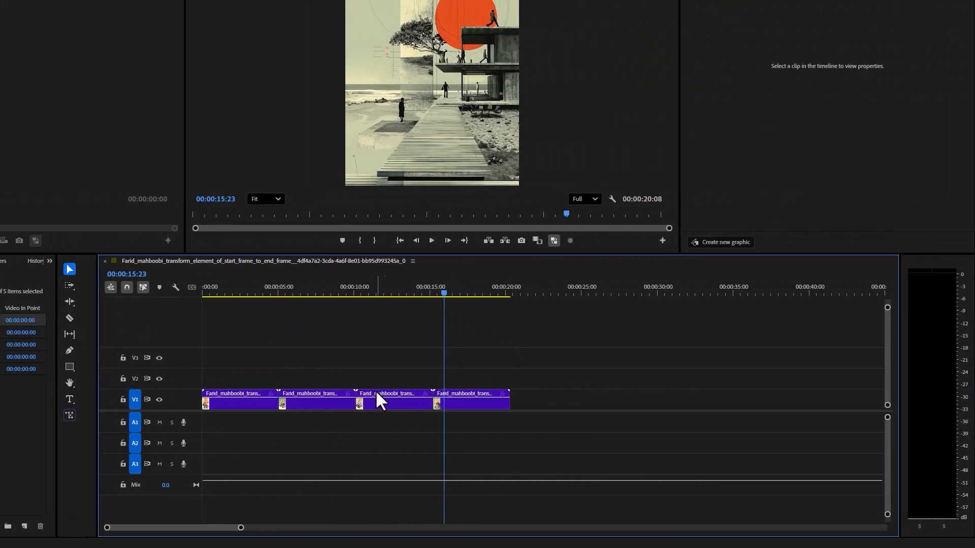
# Step: Shift the first three clips further along V1 and move the beach boardwalk clip to the start of the sequence
pyautogui.moveTo(404, 452); pyautogui.dragTo(551, 405)
pyautogui.moveTo(751, 405); pyautogui.dragTo(752, 405)
pyautogui.click(682, 427)
pyautogui.moveTo(670, 403); pyautogui.dragTo(439, 401)
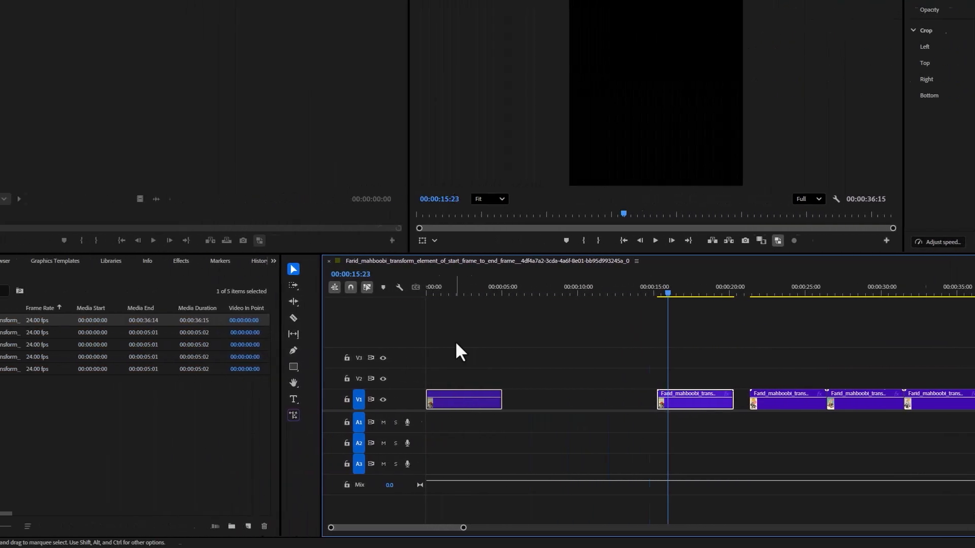
# Step: Try the clip that starts with the tower and trees as the one following the beach boardwalk clip, checking the frames at the cut
pyautogui.click(409, 291)
pyautogui.moveTo(534, 289); pyautogui.dragTo(489, 291)
pyautogui.click(832, 449)
pyautogui.moveTo(789, 402); pyautogui.dragTo(549, 401)
pyautogui.moveTo(369, 402); pyautogui.dragTo(362, 403)
pyautogui.moveTo(310, 291); pyautogui.dragTo(330, 291)
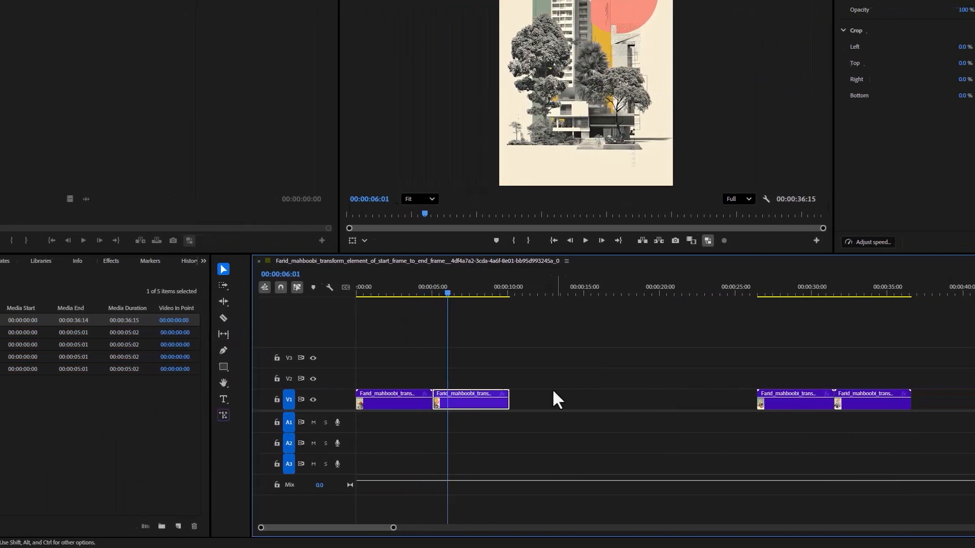
# Step: Move the tower-and-trees clip away and try the monochrome building clip directly after the beach boardwalk clip
pyautogui.moveTo(456, 407); pyautogui.dragTo(635, 407)
pyautogui.moveTo(826, 406); pyautogui.dragTo(455, 404)
pyautogui.click(411, 292)
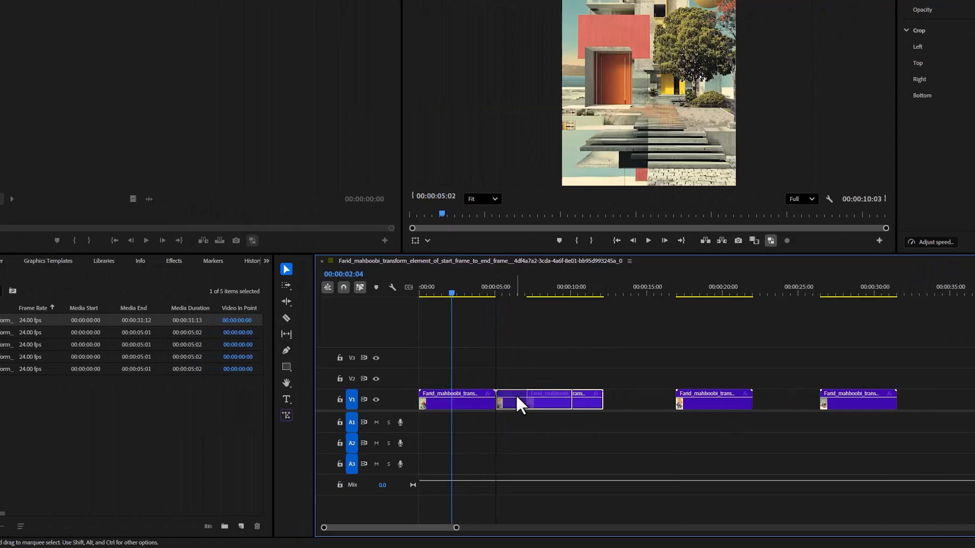
pyautogui.moveTo(494, 293); pyautogui.dragTo(520, 297)
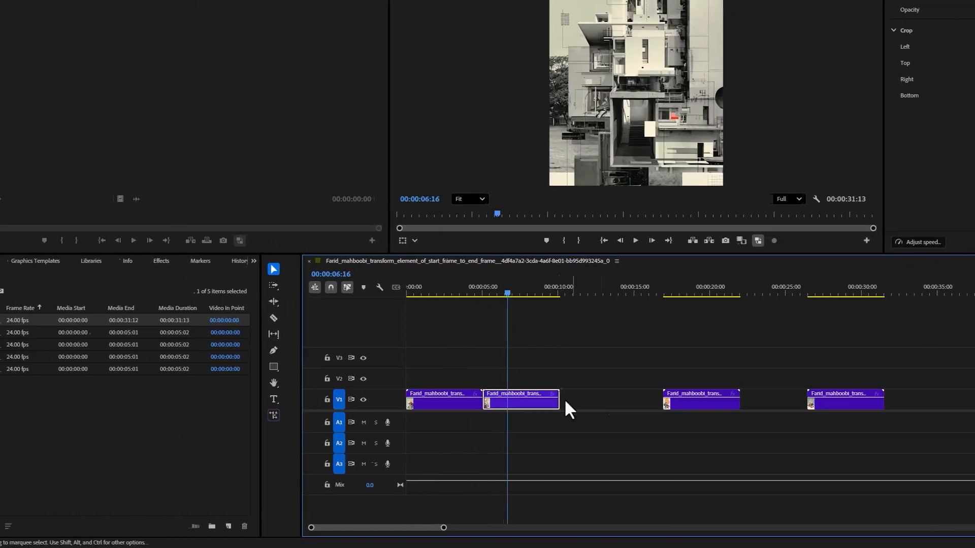
# Step: Move the monochrome building clip away from second position and place the red-door building clip directly after the beach boardwalk clip
pyautogui.moveTo(553, 404); pyautogui.dragTo(619, 408)
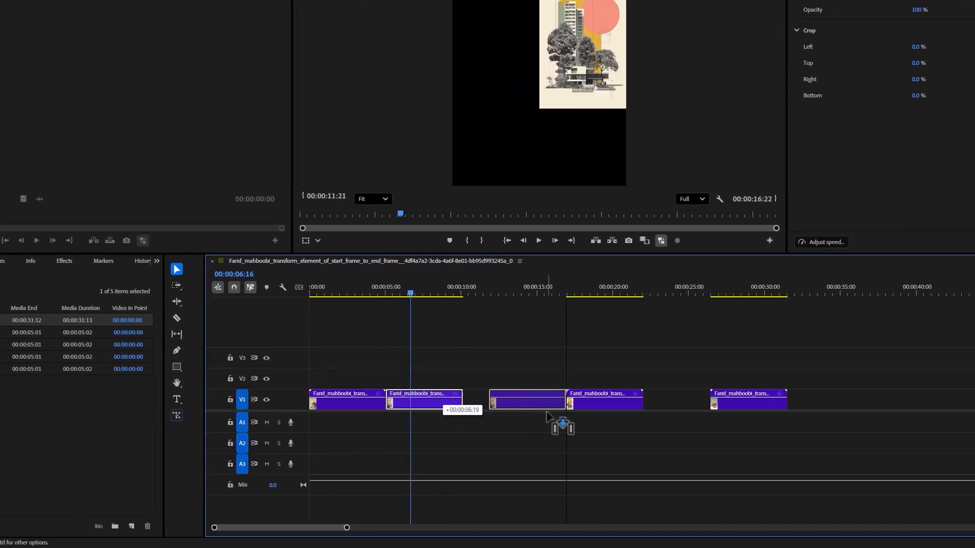
pyautogui.moveTo(547, 416); pyautogui.dragTo(547, 415)
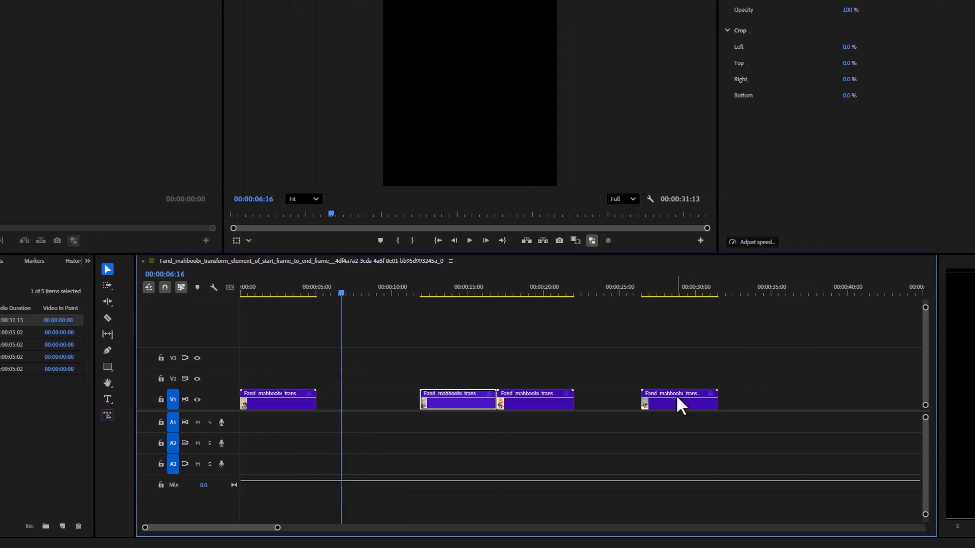
pyautogui.moveTo(751, 403); pyautogui.dragTo(417, 409)
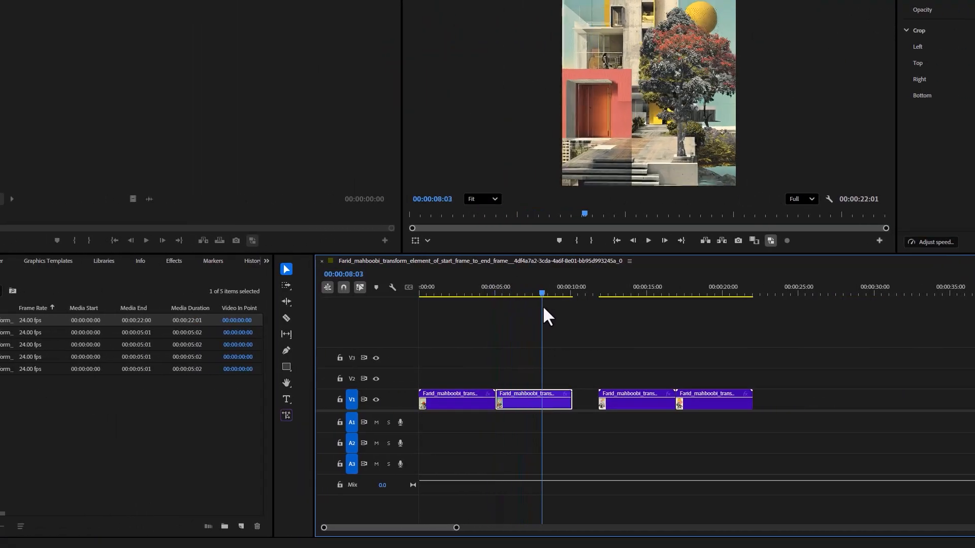
pyautogui.moveTo(544, 307); pyautogui.dragTo(685, 332)
# Step: Place the monochrome building clip after the tower-and-trees clip, close all gaps on V1, and review the transitions and loop point
pyautogui.moveTo(628, 401); pyautogui.dragTo(475, 409)
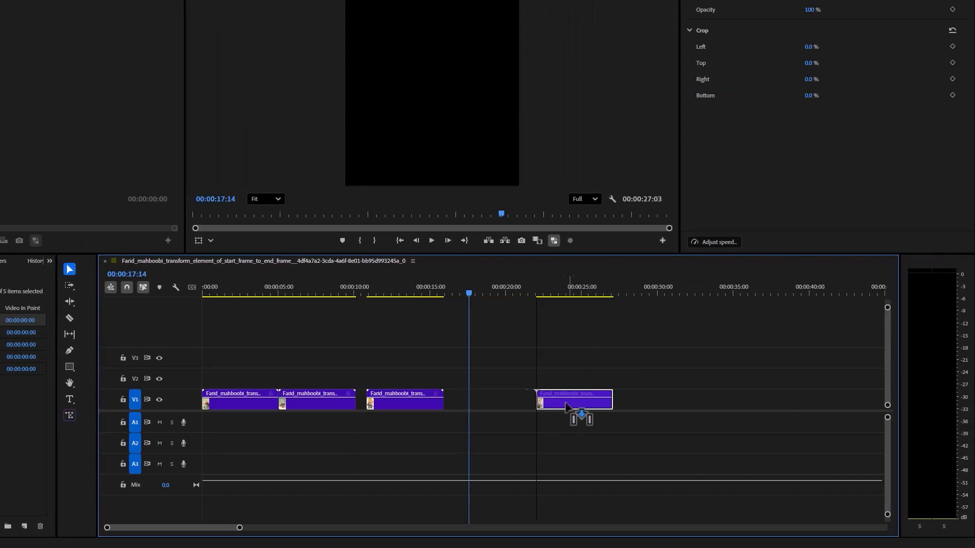
pyautogui.moveTo(566, 406); pyautogui.dragTo(416, 414)
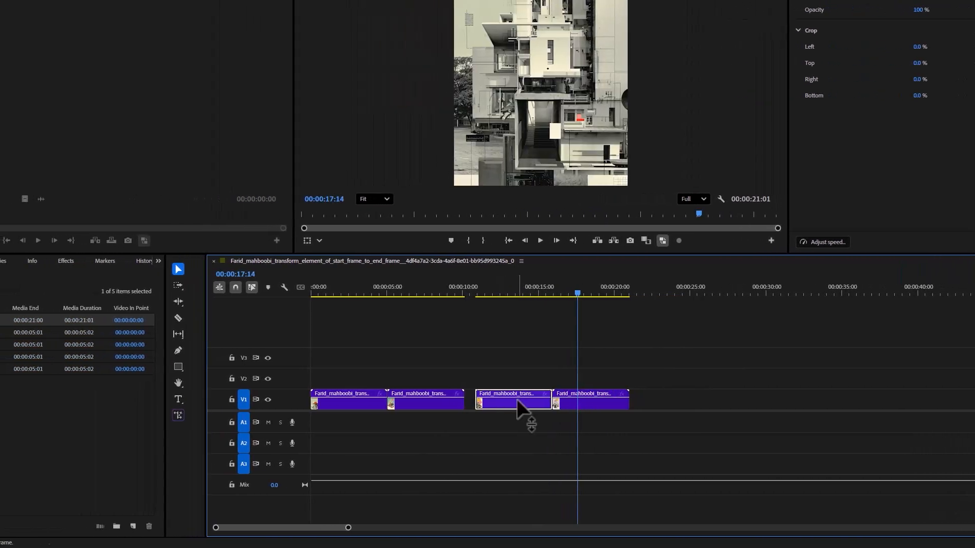
pyautogui.moveTo(517, 401); pyautogui.dragTo(506, 408)
pyautogui.moveTo(599, 407)
pyautogui.mouseDown()
pyautogui.moveTo(585, 408)
pyautogui.moveTo(592, 405)
pyautogui.mouseUp()
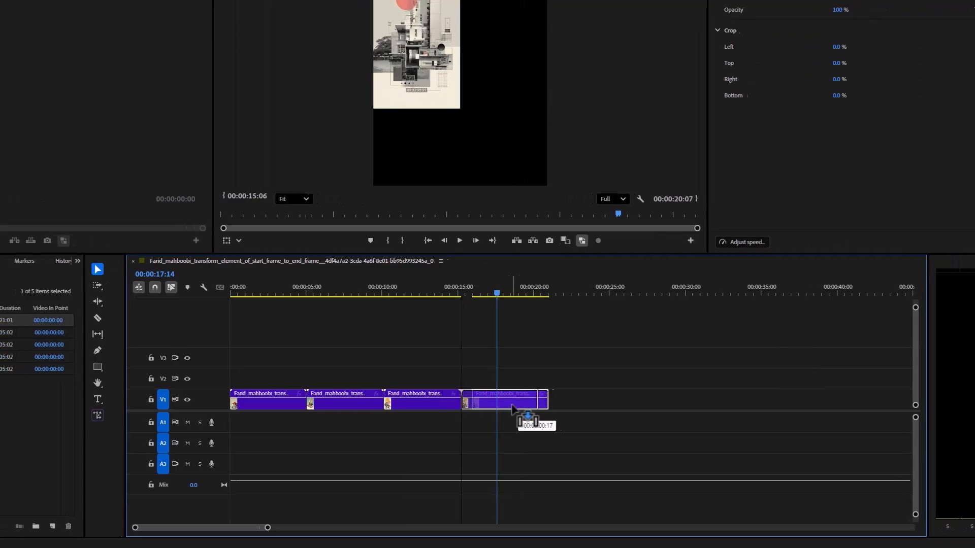
pyautogui.moveTo(512, 406); pyautogui.dragTo(510, 409)
pyautogui.moveTo(421, 293); pyautogui.dragTo(381, 291)
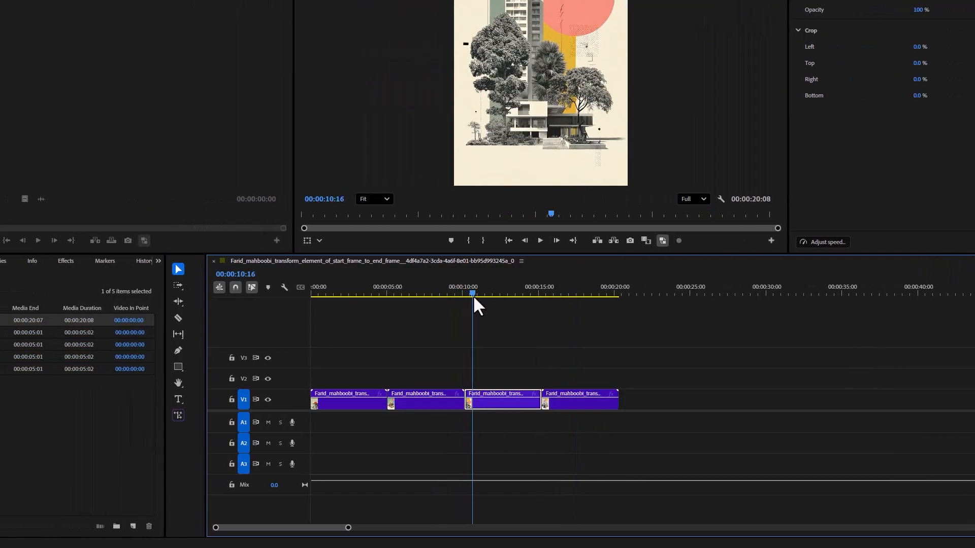
pyautogui.moveTo(531, 307); pyautogui.dragTo(318, 296)
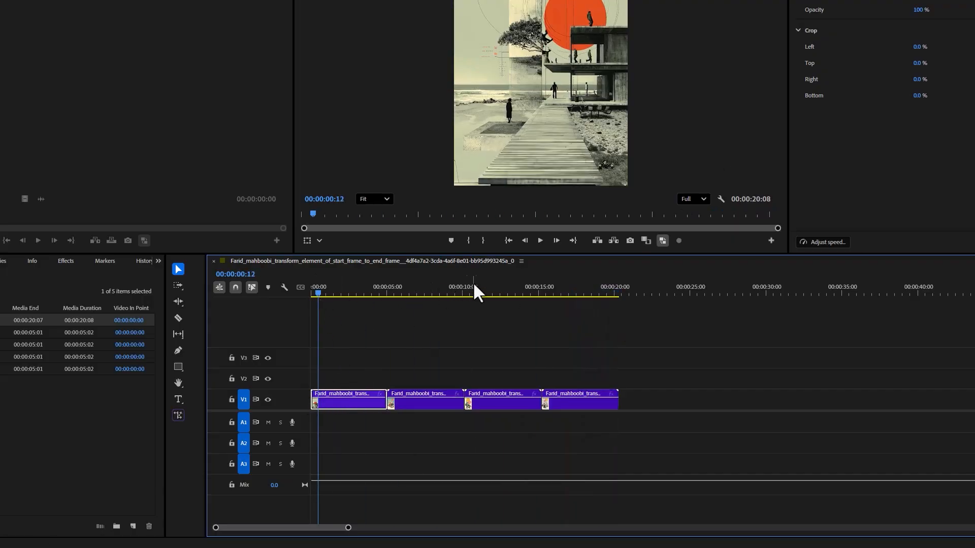
pyautogui.moveTo(603, 290); pyautogui.dragTo(617, 287)
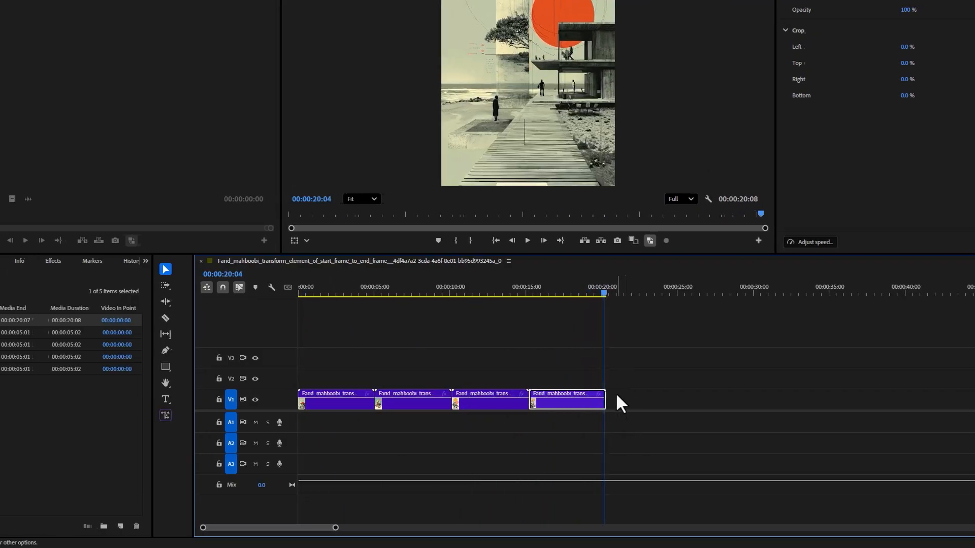
pyautogui.moveTo(527, 304); pyautogui.dragTo(223, 284)
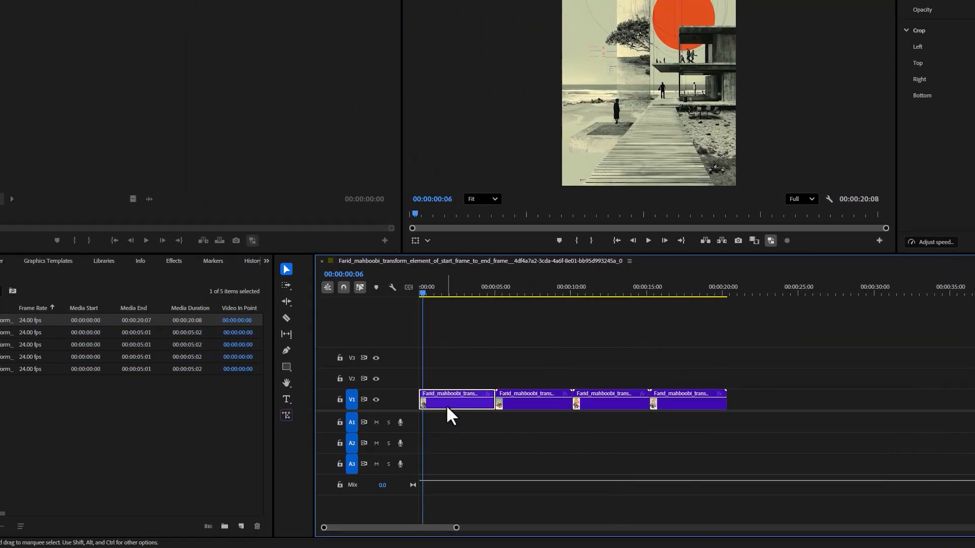
# Step: Test the loop with a copy of the beach boardwalk clip at the sequence's end, and delete that copy
pyautogui.moveTo(447, 406); pyautogui.dragTo(661, 333)
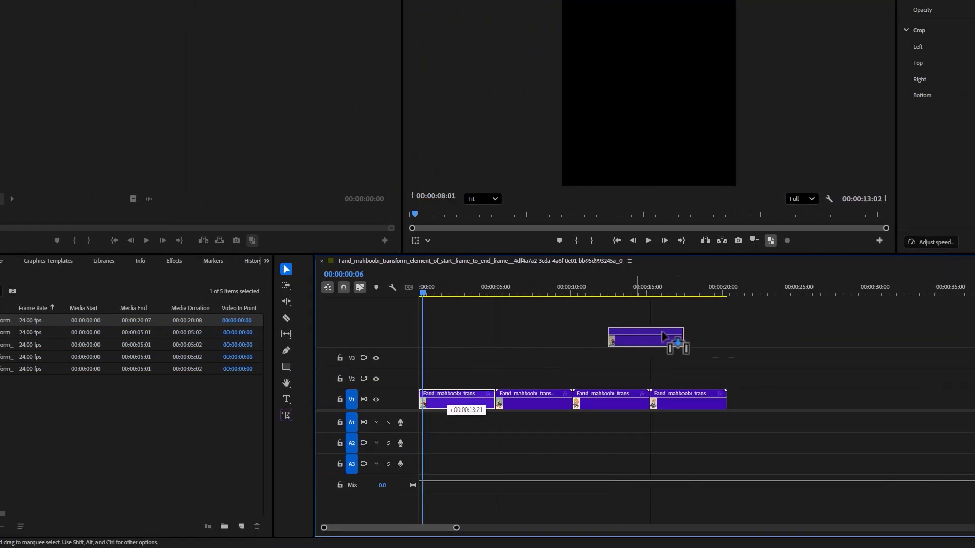
pyautogui.moveTo(758, 403); pyautogui.dragTo(759, 403)
pyautogui.moveTo(448, 287); pyautogui.dragTo(765, 371)
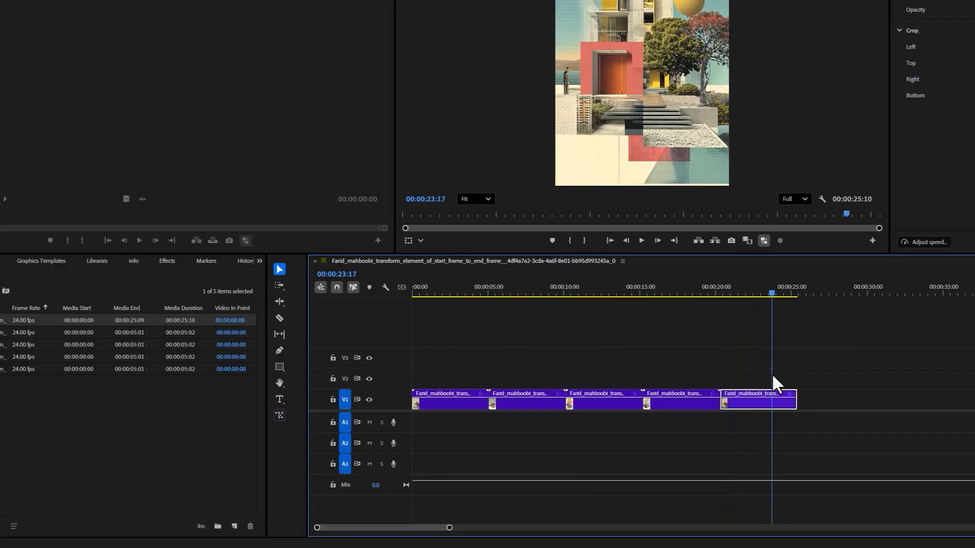
pyautogui.press('Delete')
# Step: Duplicate all four clips after the originals to preview the repeating loop, and delete the duplicates
pyautogui.moveTo(472, 450); pyautogui.dragTo(218, 351)
pyautogui.click(487, 292)
pyautogui.moveTo(489, 290); pyautogui.dragTo(554, 310)
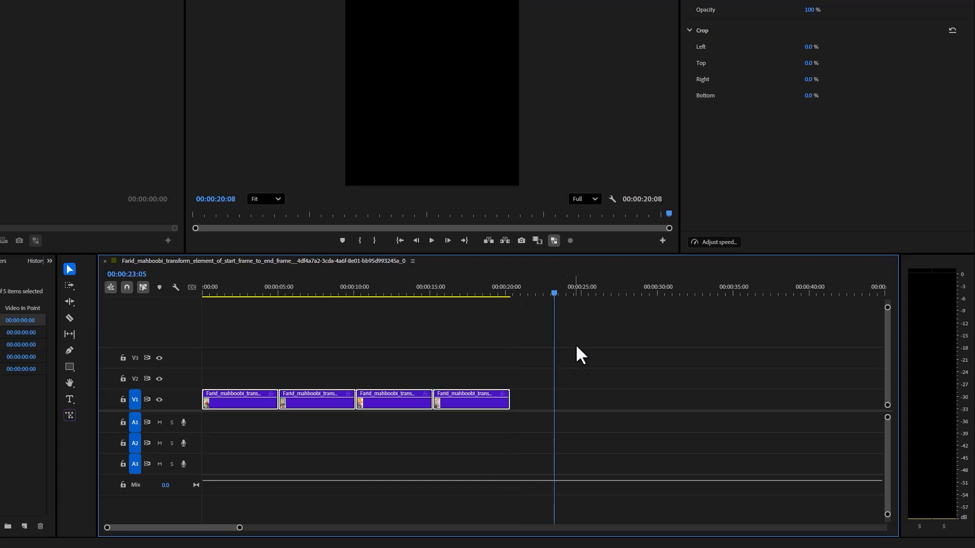
pyautogui.moveTo(567, 406); pyautogui.dragTo(542, 409)
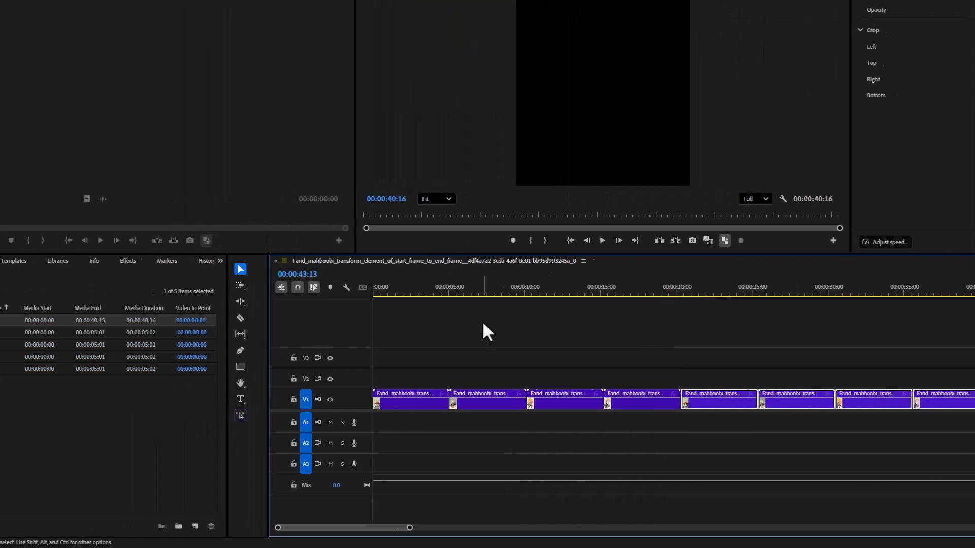
pyautogui.moveTo(213, 291); pyautogui.dragTo(272, 306)
pyautogui.moveTo(490, 306); pyautogui.dragTo(931, 366)
pyautogui.moveTo(798, 433); pyautogui.dragTo(544, 333)
pyautogui.press('Delete')
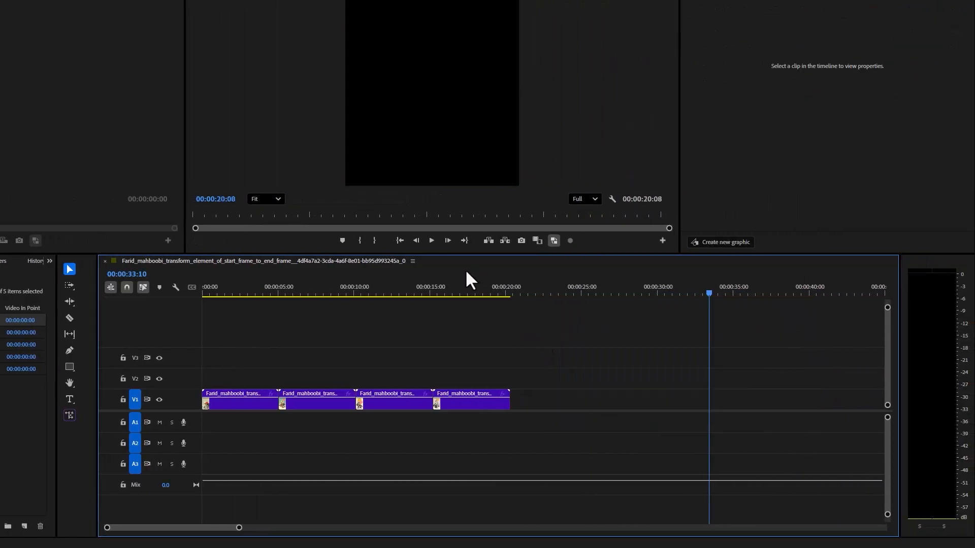
pyautogui.moveTo(216, 289); pyautogui.dragTo(464, 300)
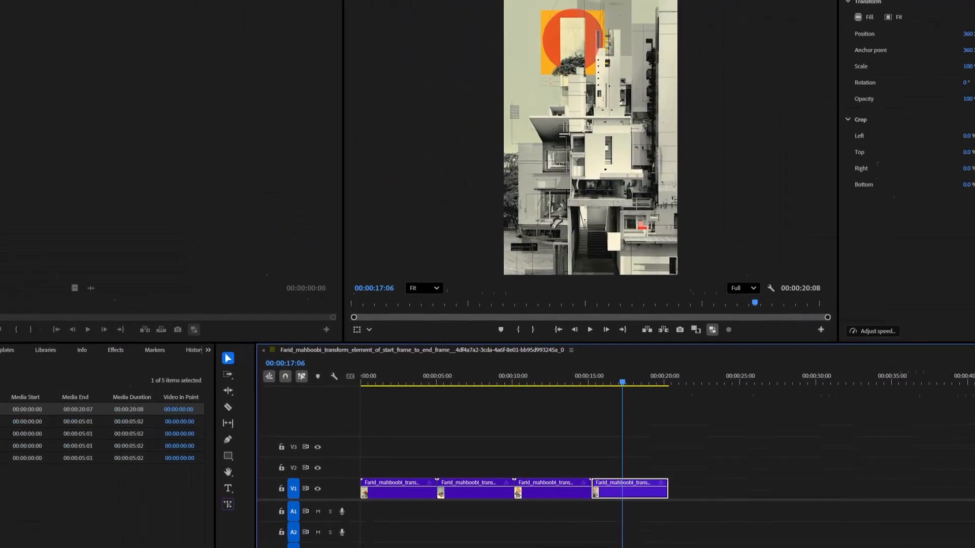
# Step: Open the media export settings for the sequence and select the output file name
pyautogui.click(7, 16)
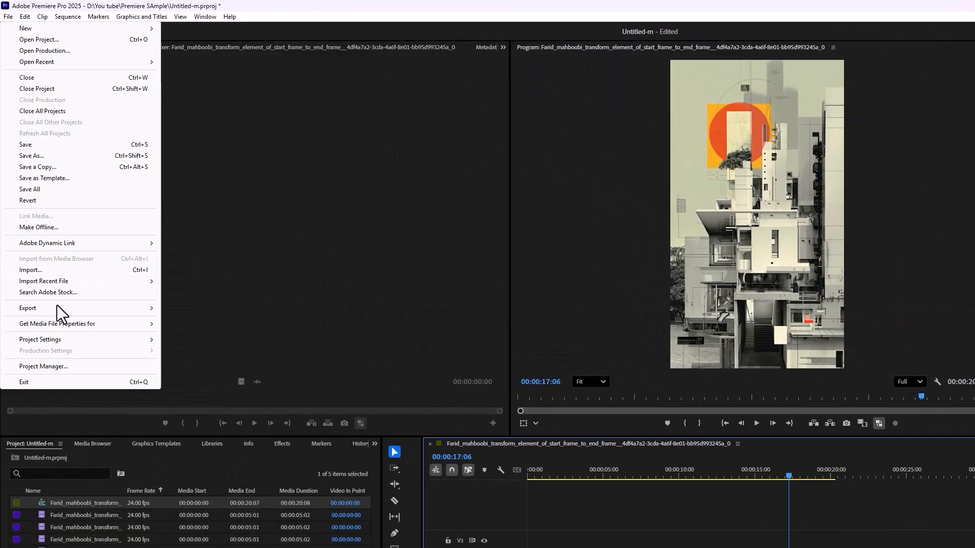
pyautogui.moveTo(57, 308)
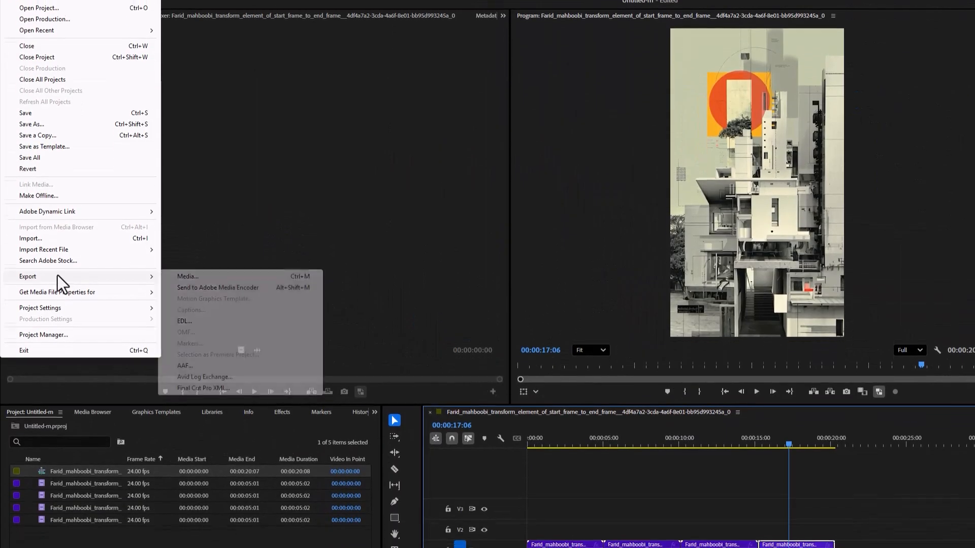
pyautogui.click(173, 306)
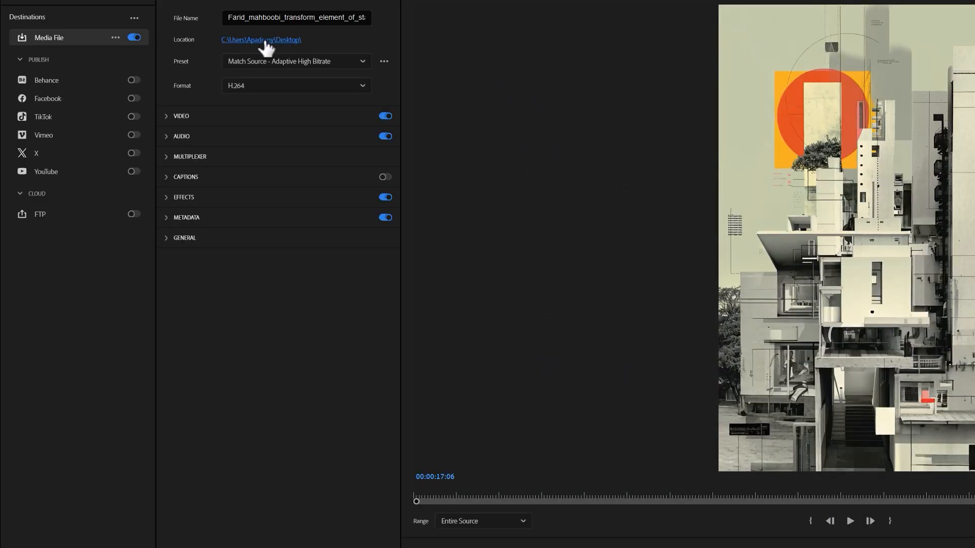
pyautogui.doubleClick(321, 19)
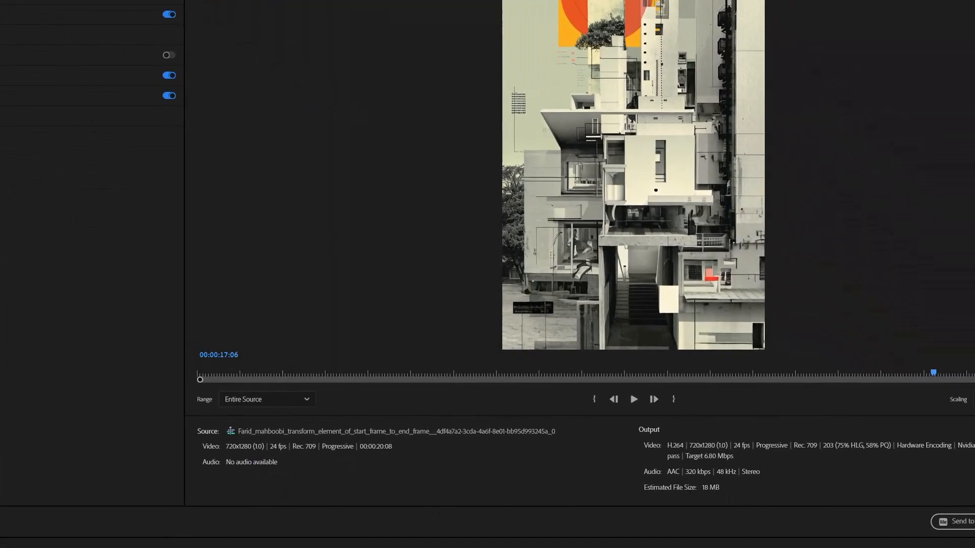
# Step: Switch to the Midjourney page and copy "A collage for Post Contemporary" from the collage prompt, and return to Premiere Pro
pyautogui.press('super')
pyautogui.click(525, 536)
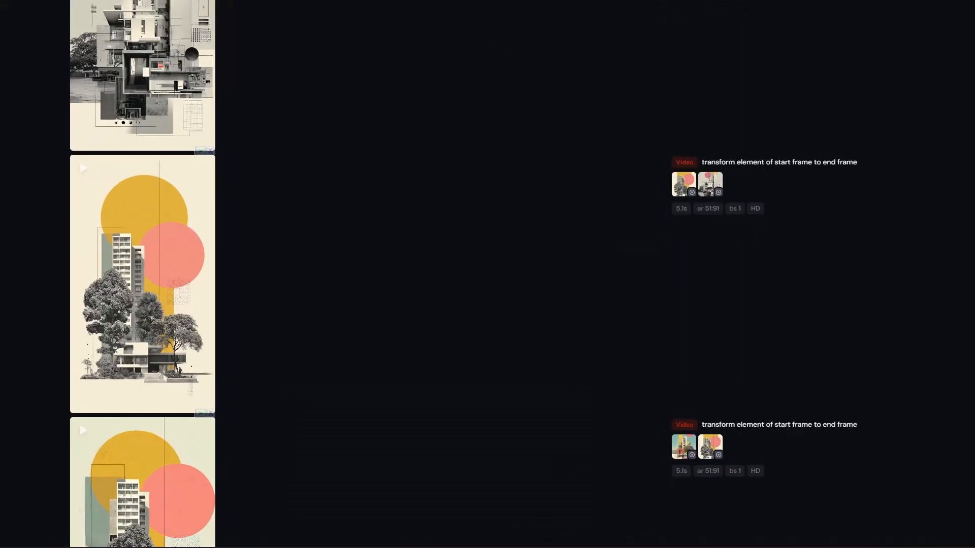
pyautogui.scroll(-3, 609, 123)
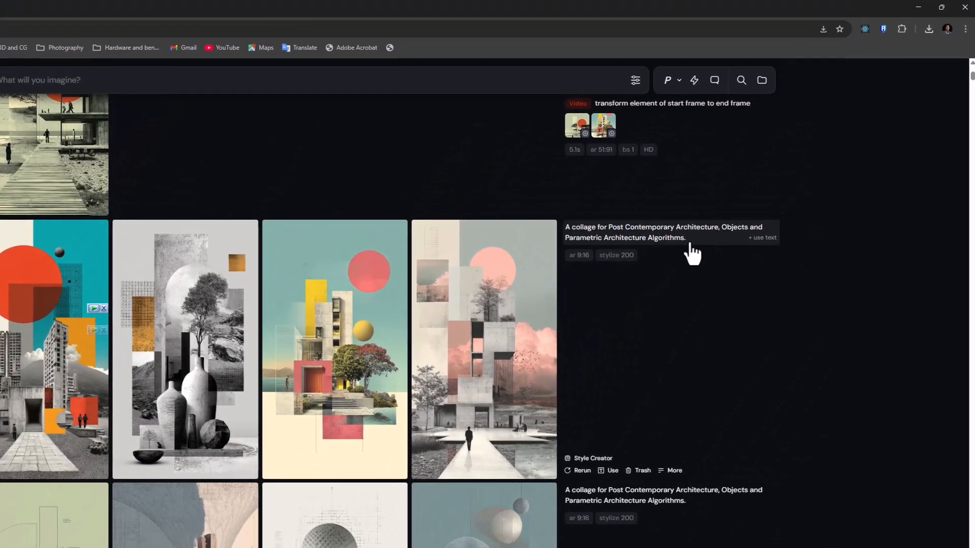
pyautogui.moveTo(794, 110); pyautogui.dragTo(672, 98)
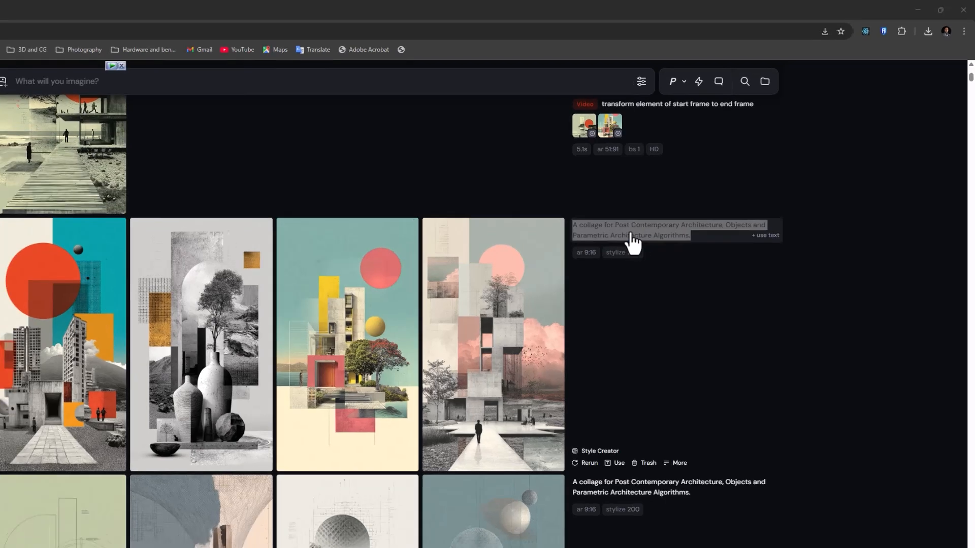
pyautogui.click(655, 247)
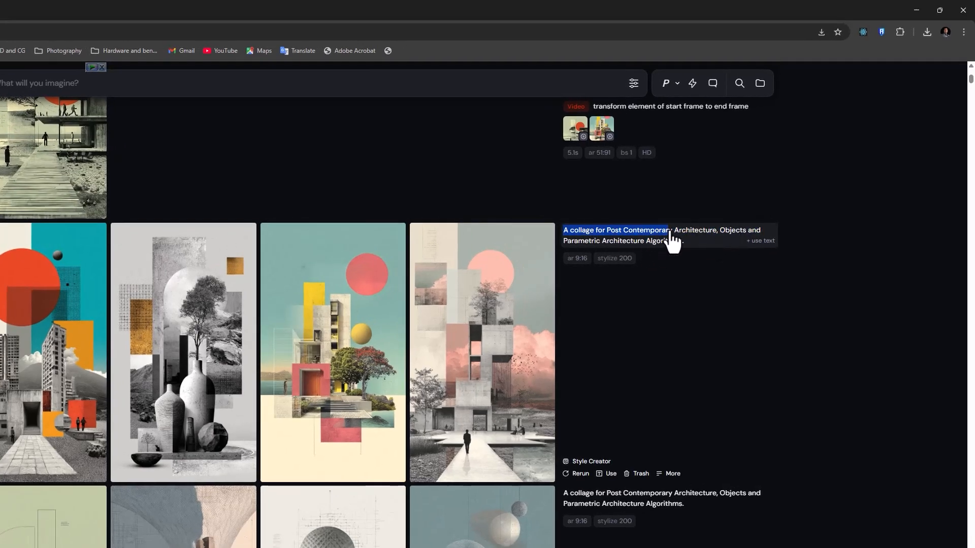
pyautogui.click(912, 9)
# Step: Export the sequence as a media file named "A collage for Post Contemporary.mp4"
pyautogui.click(8, 16)
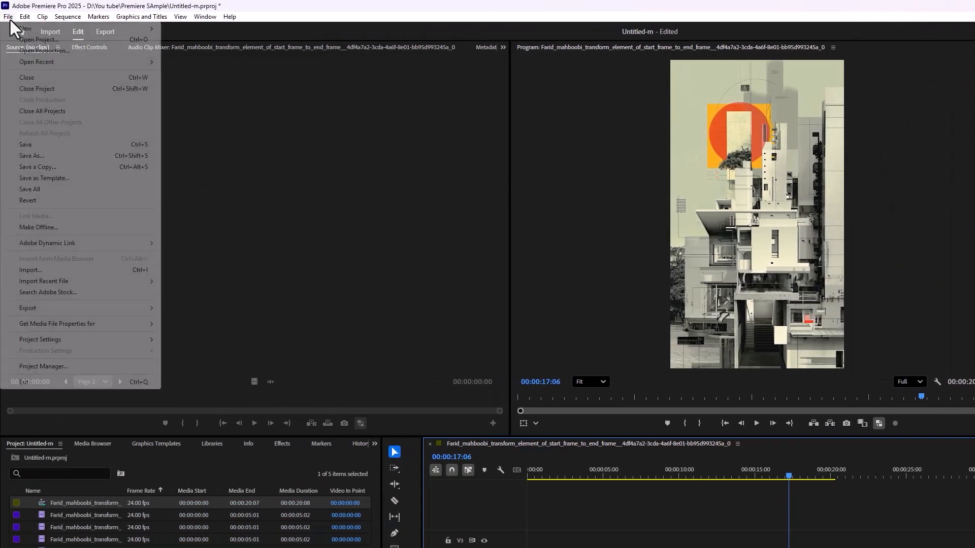
pyautogui.moveTo(81, 306)
pyautogui.click(196, 308)
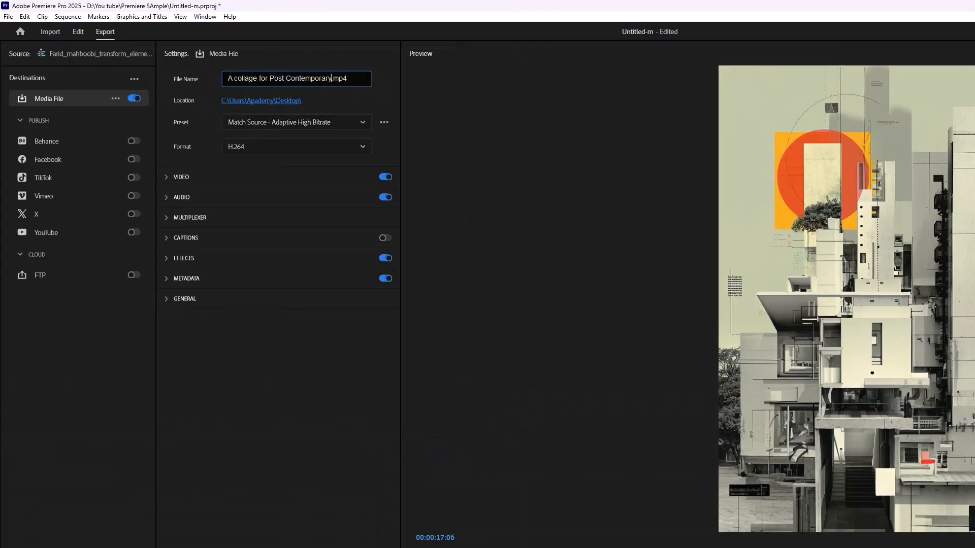
pyautogui.press('Return')
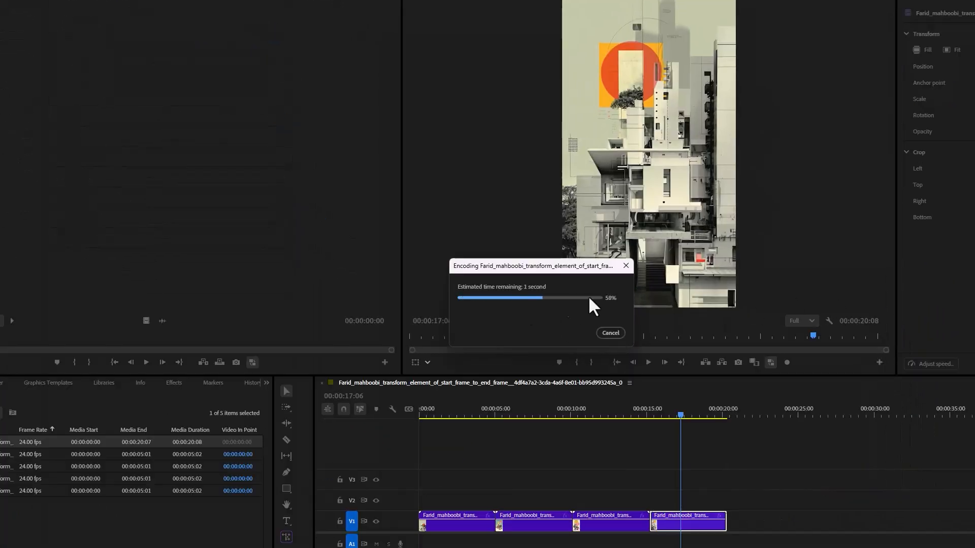